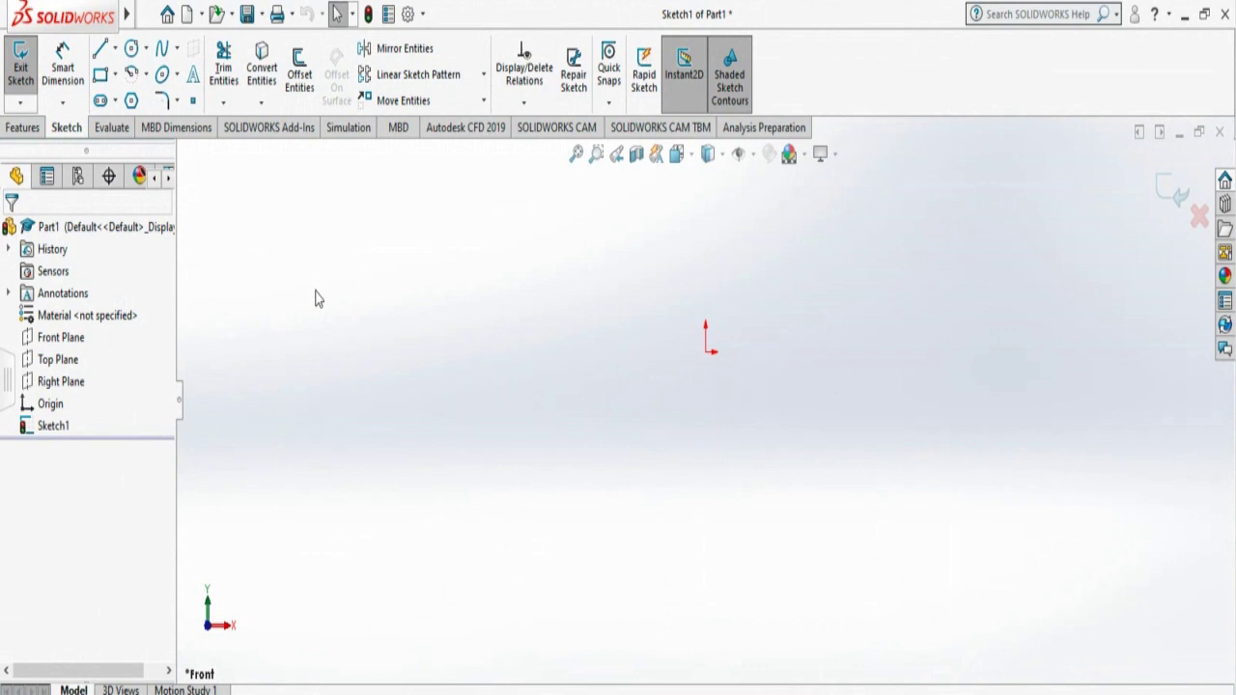
# Step: Draw a six-sided polygon with the Polygon tool, centred just left of the origin
pyautogui.click(131, 100)
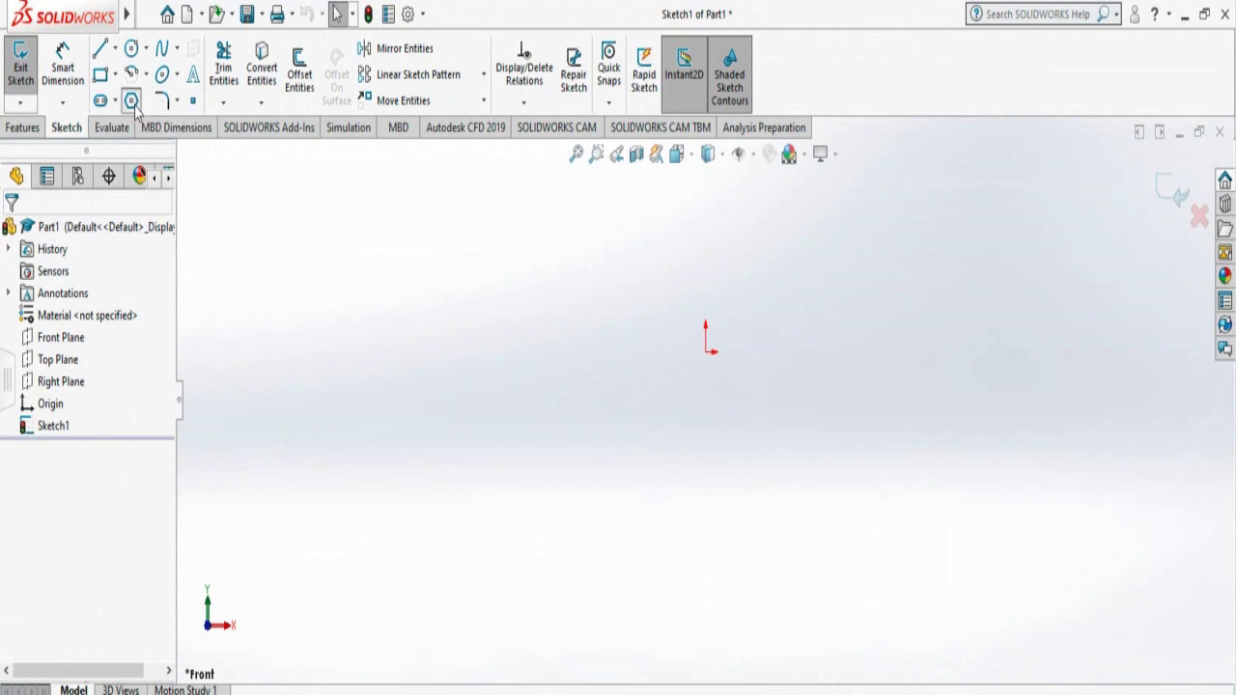
pyautogui.click(597, 364)
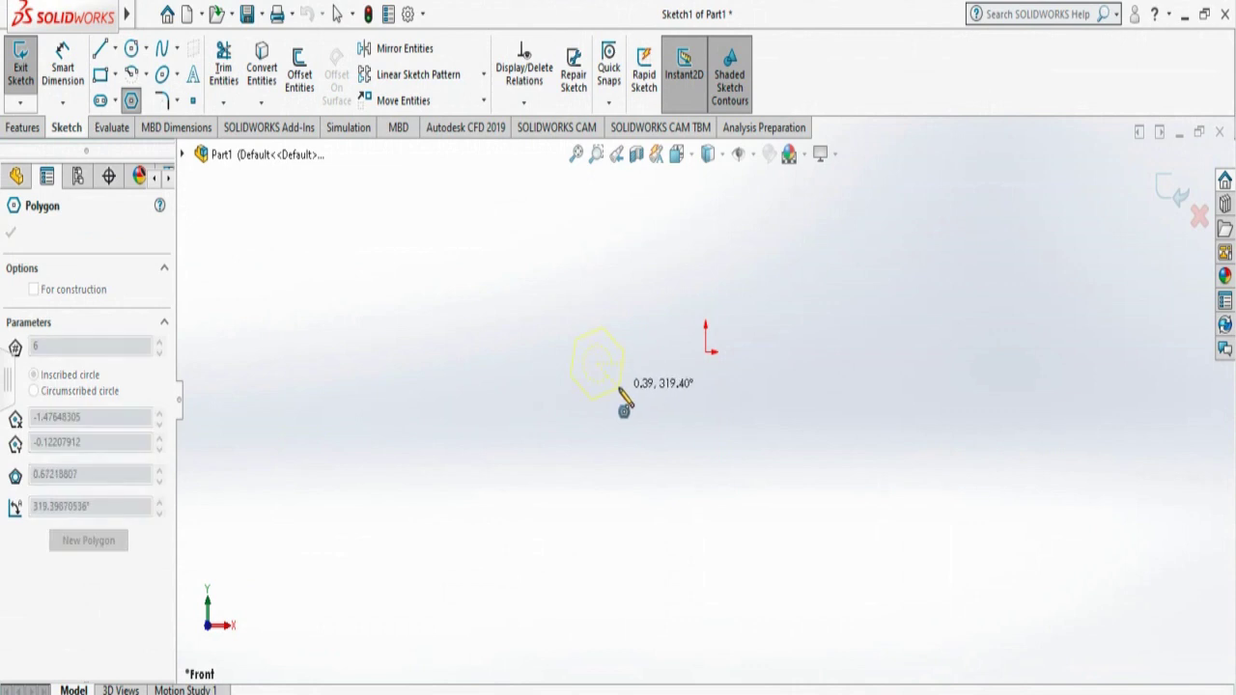
pyautogui.click(619, 391)
pyautogui.press('Escape')
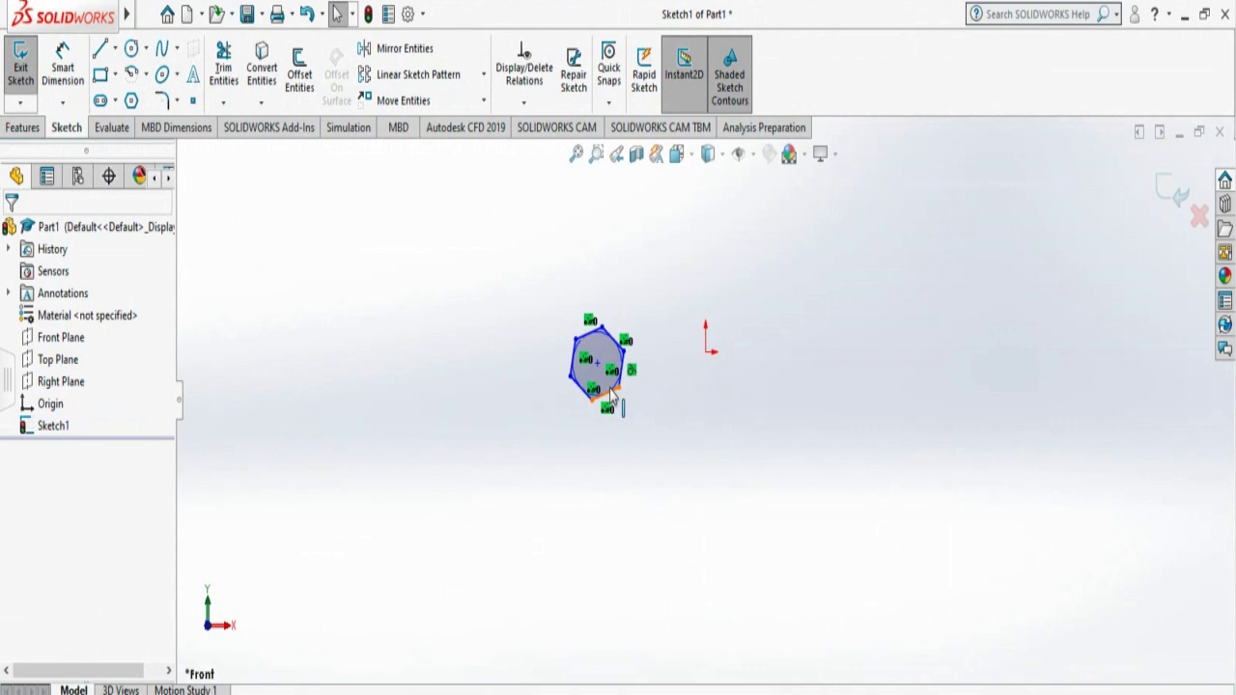
# Step: Set the hexagon's bottom edge angle to 0° so it lies horizontal
pyautogui.click(615, 397)
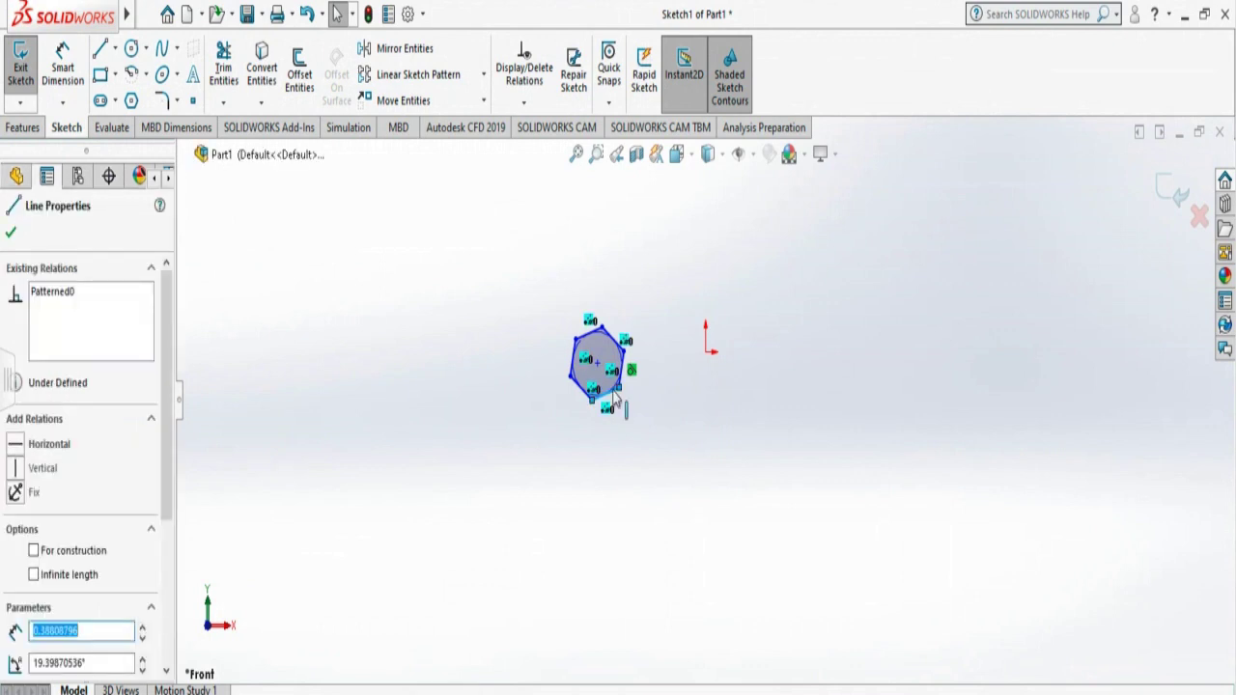
pyautogui.click(111, 663)
pyautogui.press('BackSpace')
pyautogui.press('BackSpace')
pyautogui.press('BackSpace')
pyautogui.press('BackSpace')
pyautogui.press('BackSpace')
pyautogui.press('BackSpace')
pyautogui.press('BackSpace')
pyautogui.press('BackSpace')
pyautogui.press('BackSpace')
pyautogui.press('BackSpace')
pyautogui.press('BackSpace')
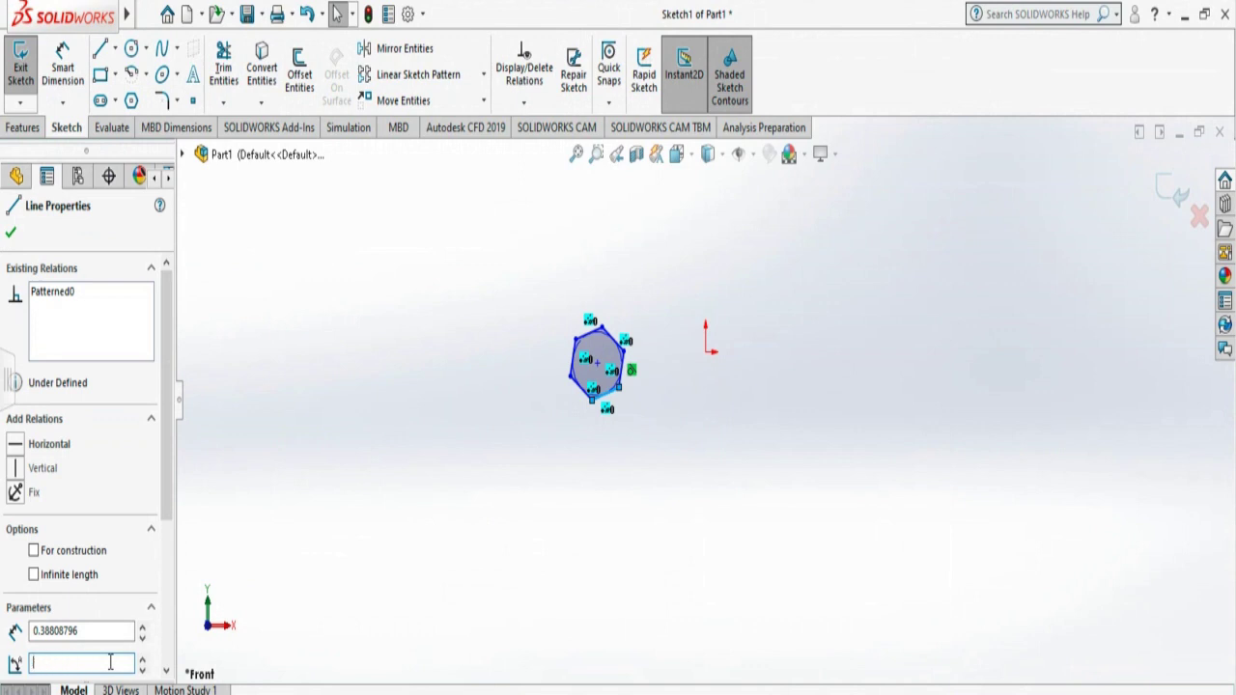
pyautogui.press('Return')
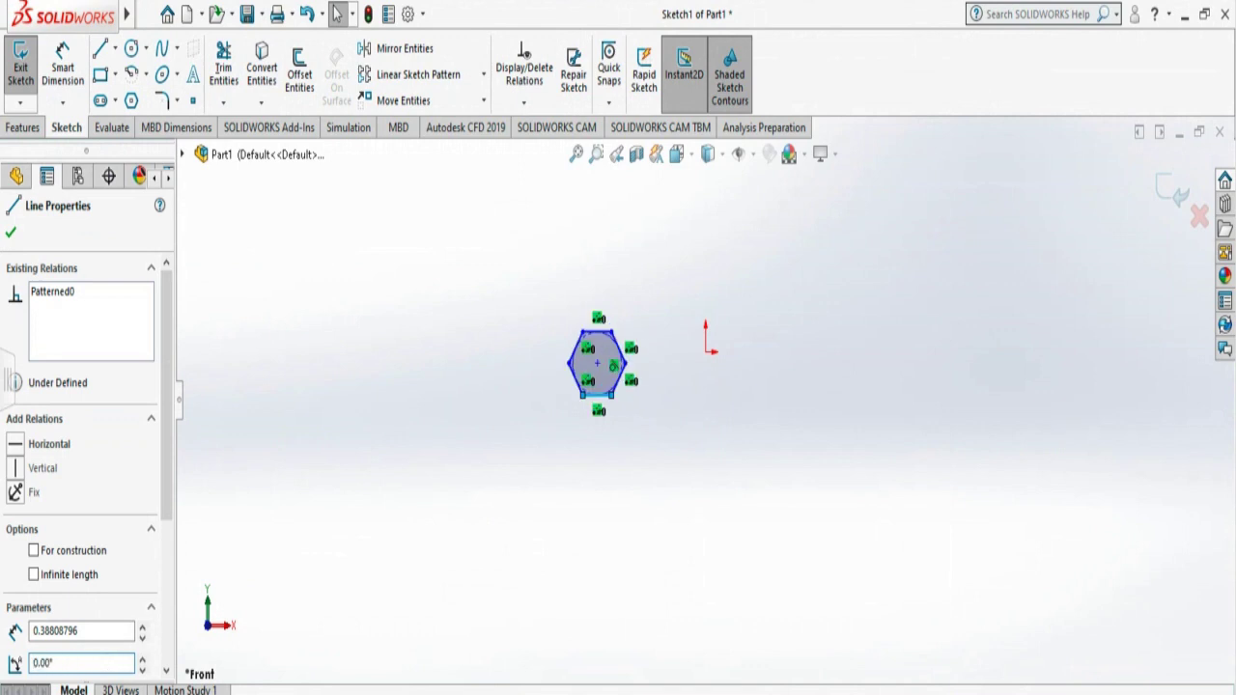
pyautogui.click(449, 548)
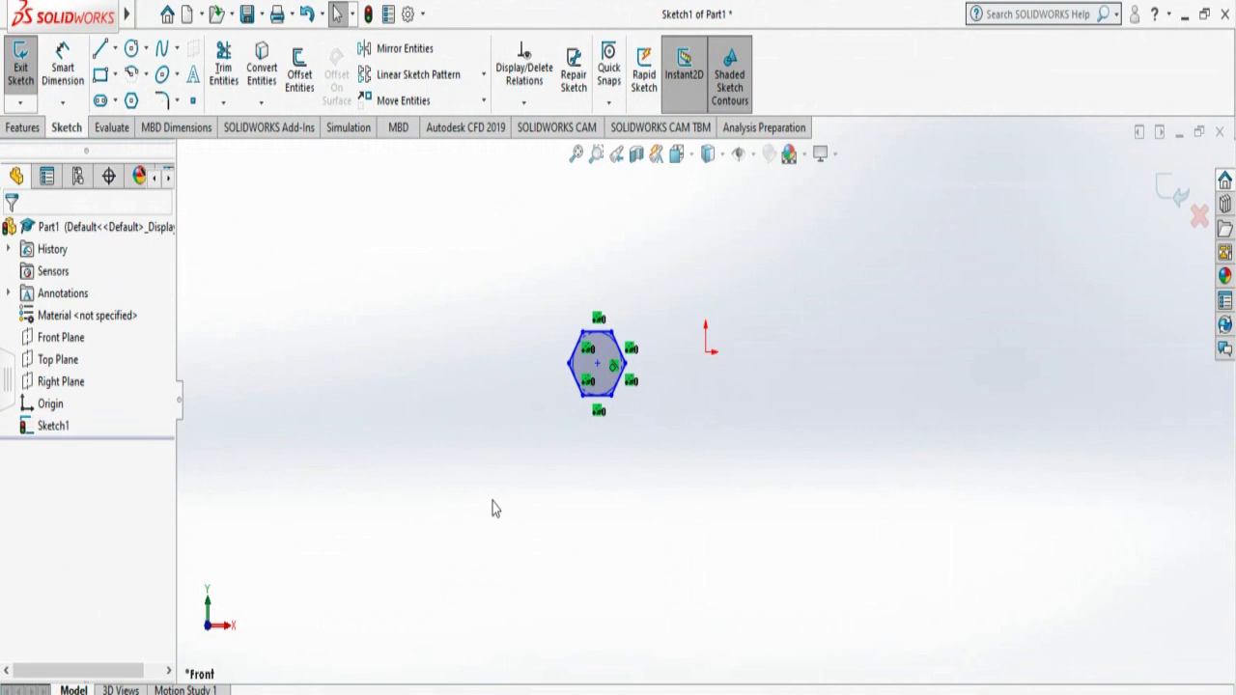
pyautogui.moveTo(507, 480)
pyautogui.keyDown('ctrl'); pyautogui.mouseDown(button='middle')
pyautogui.moveTo(519, 454)
pyautogui.moveTo(599, 390)
pyautogui.mouseUp(button='middle'); pyautogui.keyUp('ctrl')
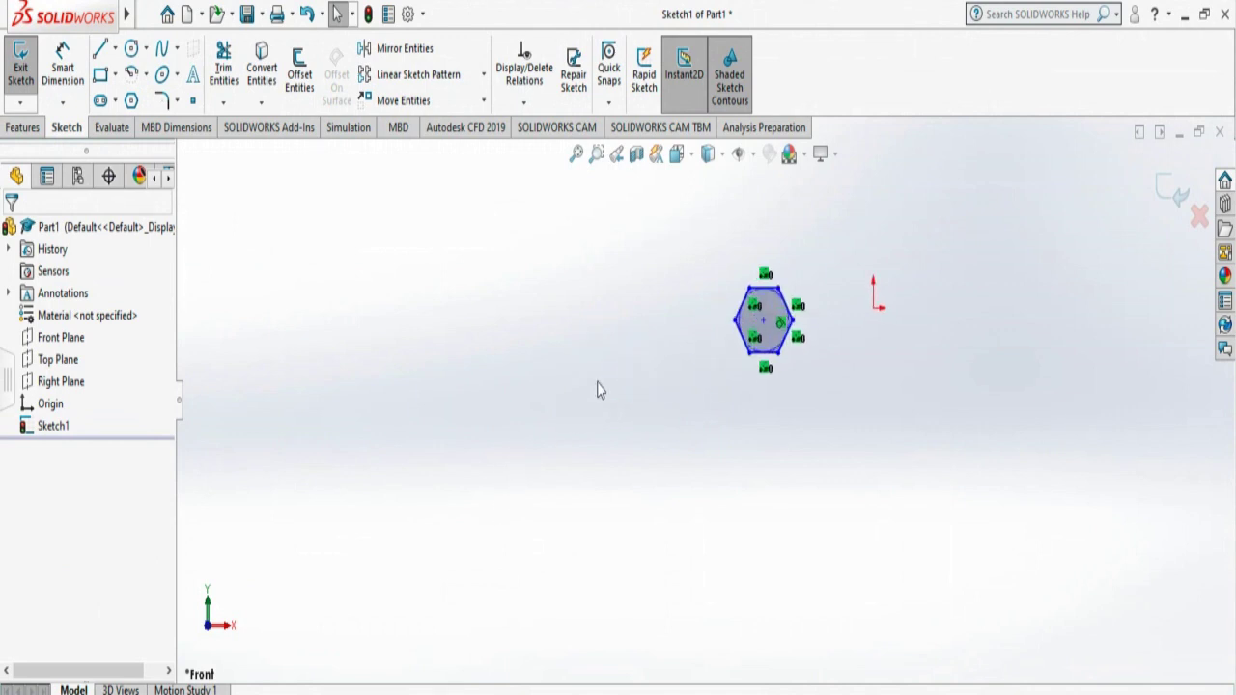
pyautogui.scroll(-2, 787, 239)
pyautogui.scroll(-1, 810, 273)
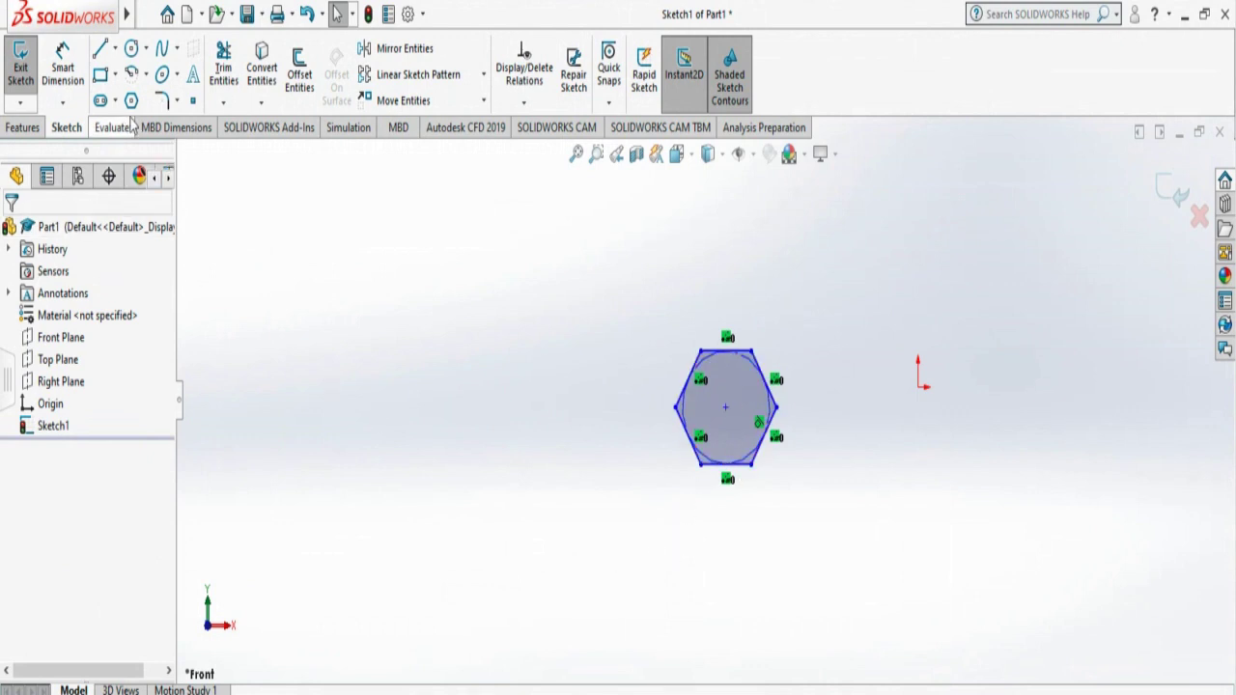
# Step: Dimension the hexagon 3.00 wide between its left and right corners
pyautogui.click(61, 70)
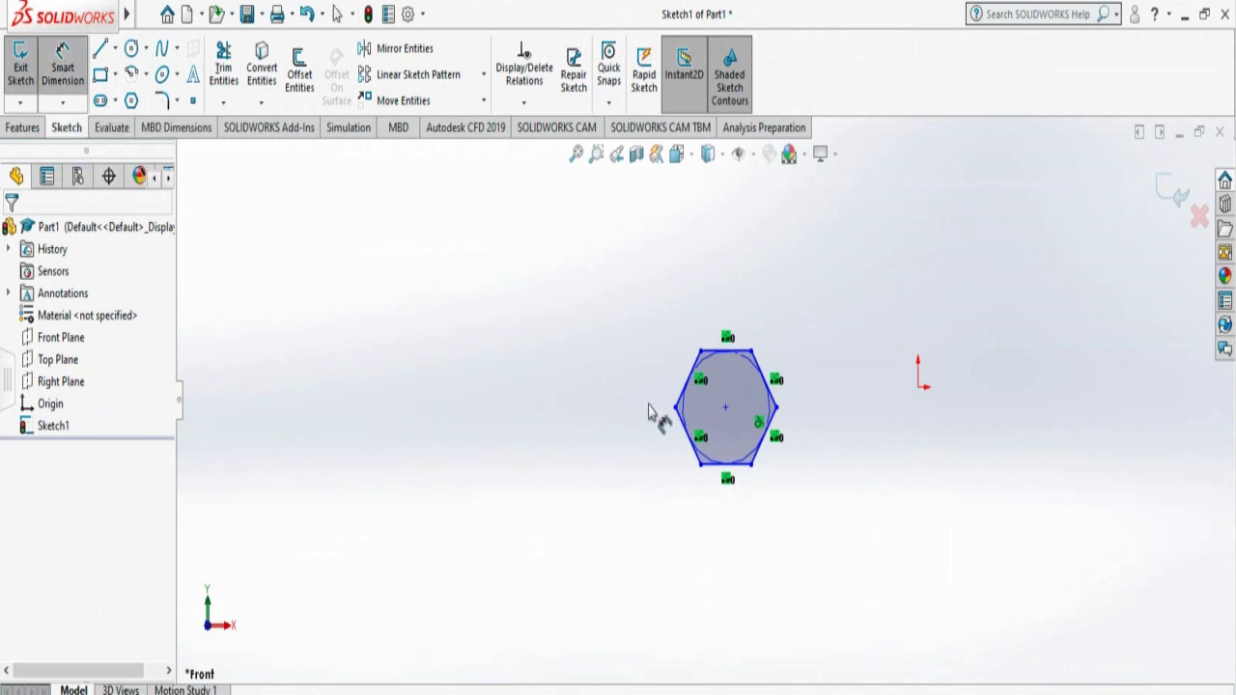
pyautogui.click(676, 408)
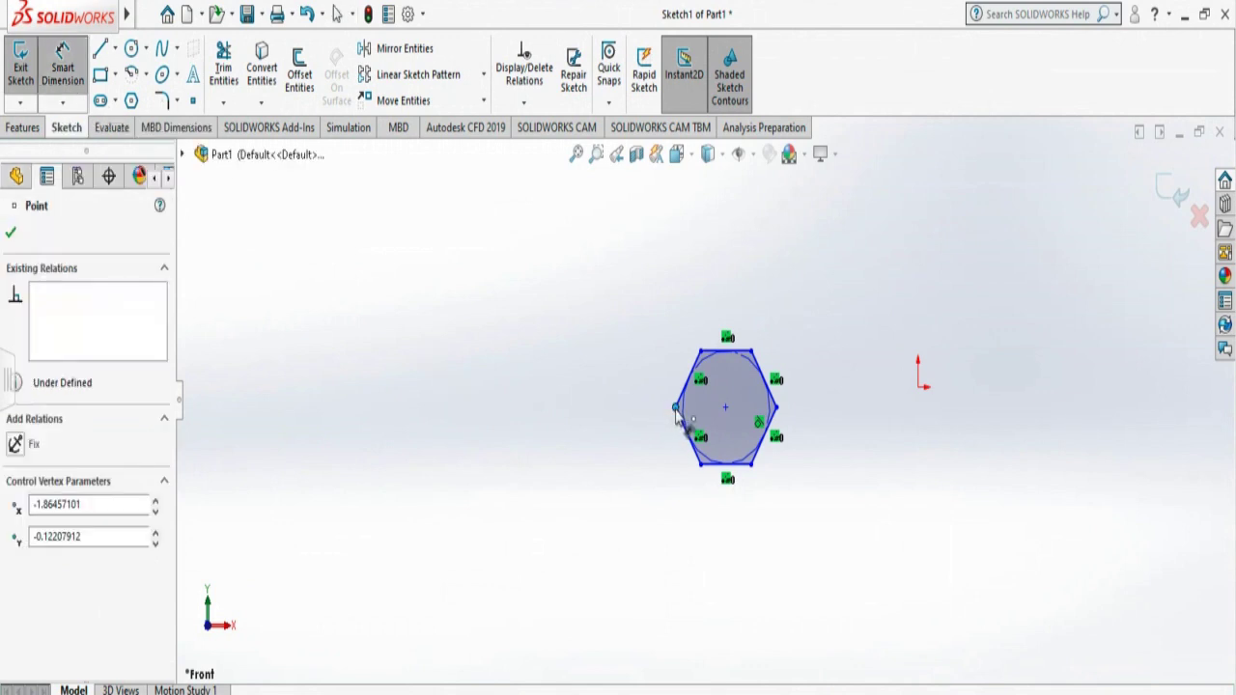
pyautogui.click(778, 408)
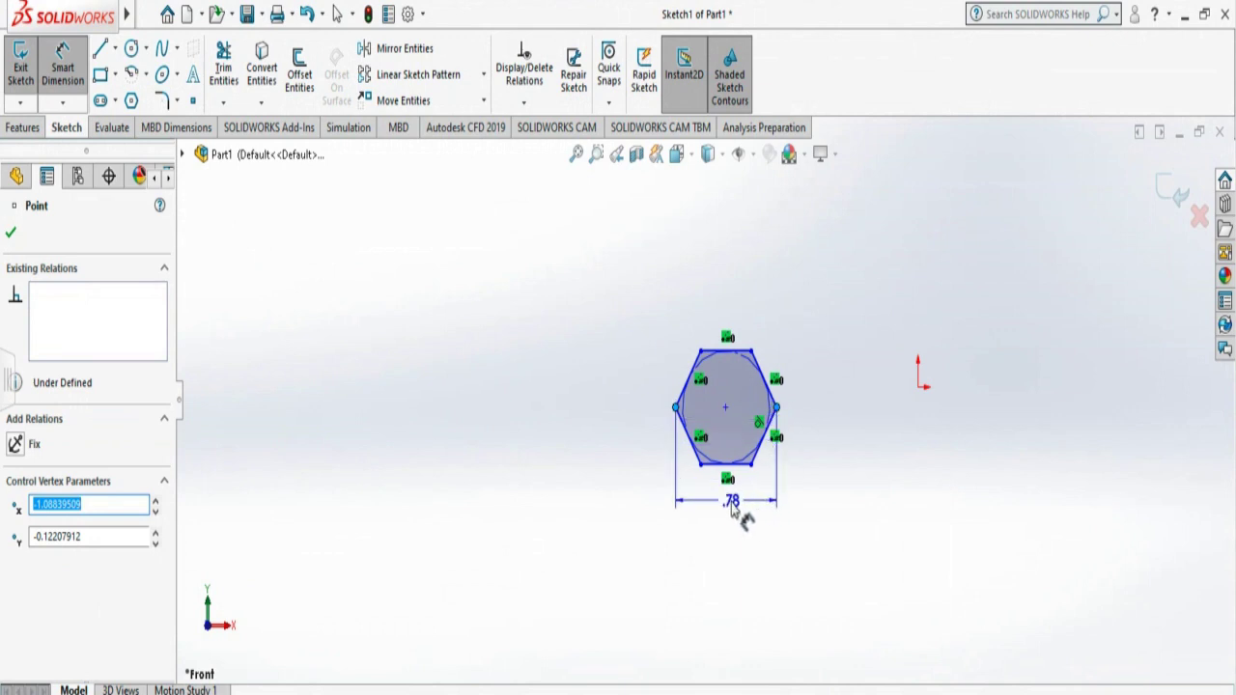
pyautogui.click(735, 512)
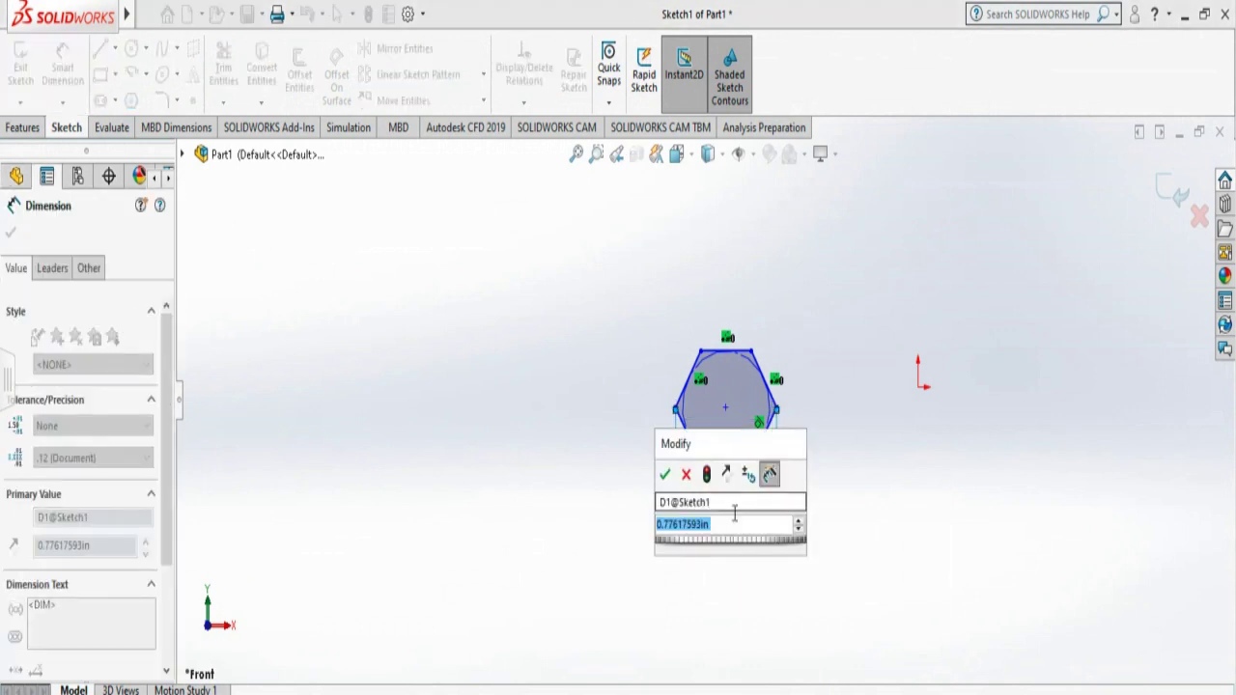
pyautogui.write('3')
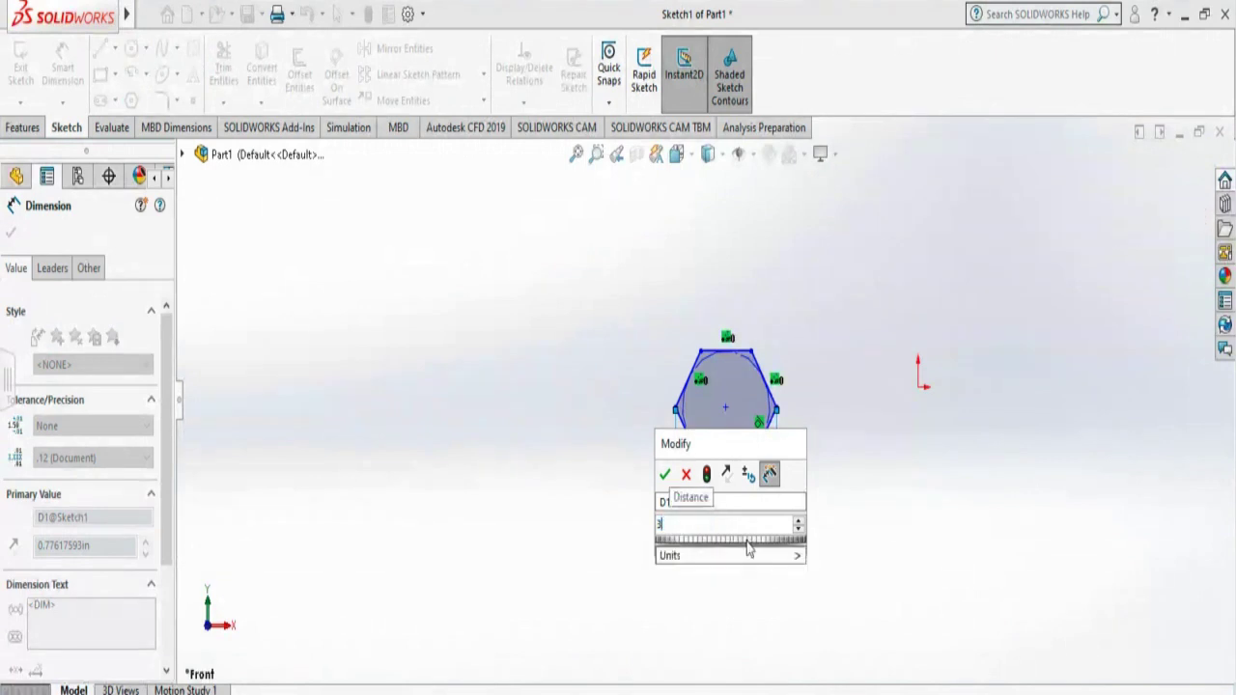
pyautogui.press('Return')
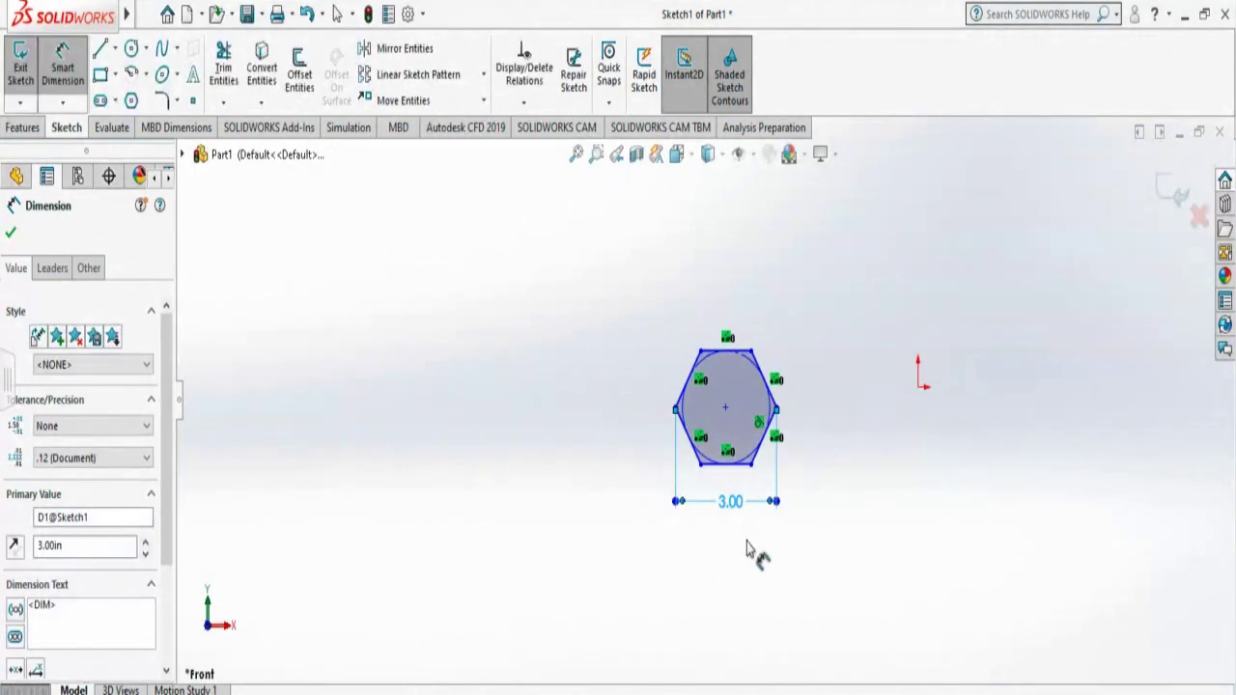
# Step: Add a driven 2.60 height dimension between the hexagon's top and bottom edges
pyautogui.click(68, 66)
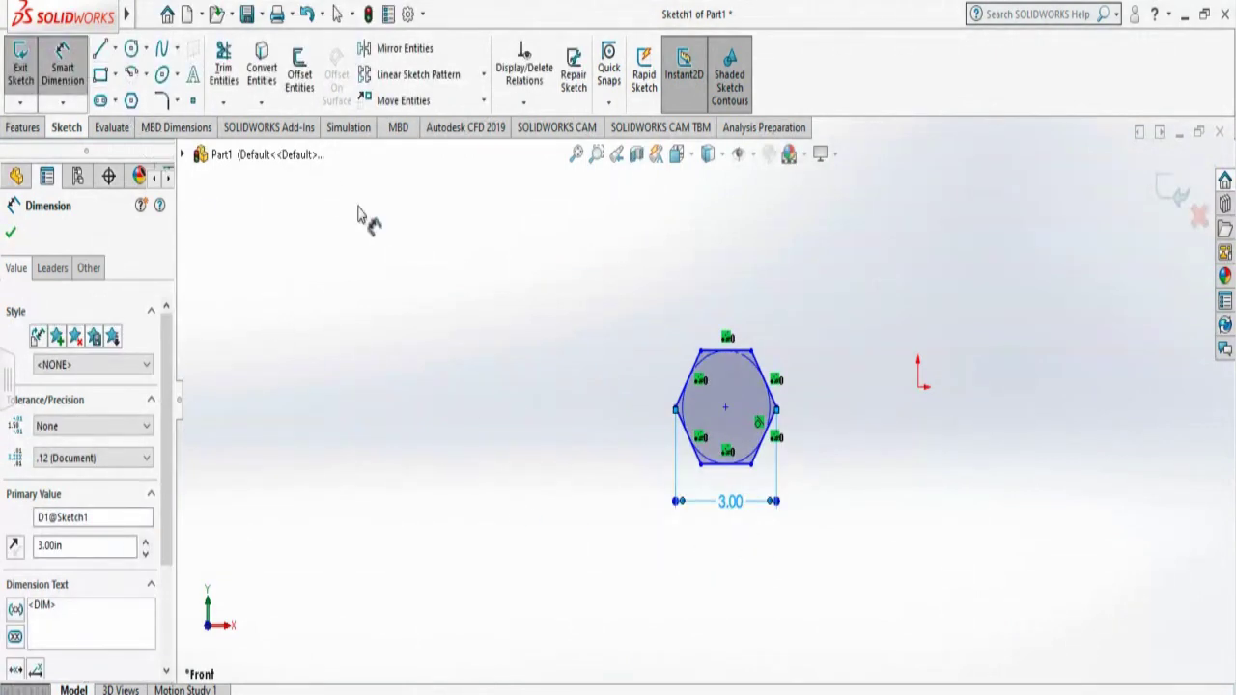
pyautogui.click(728, 354)
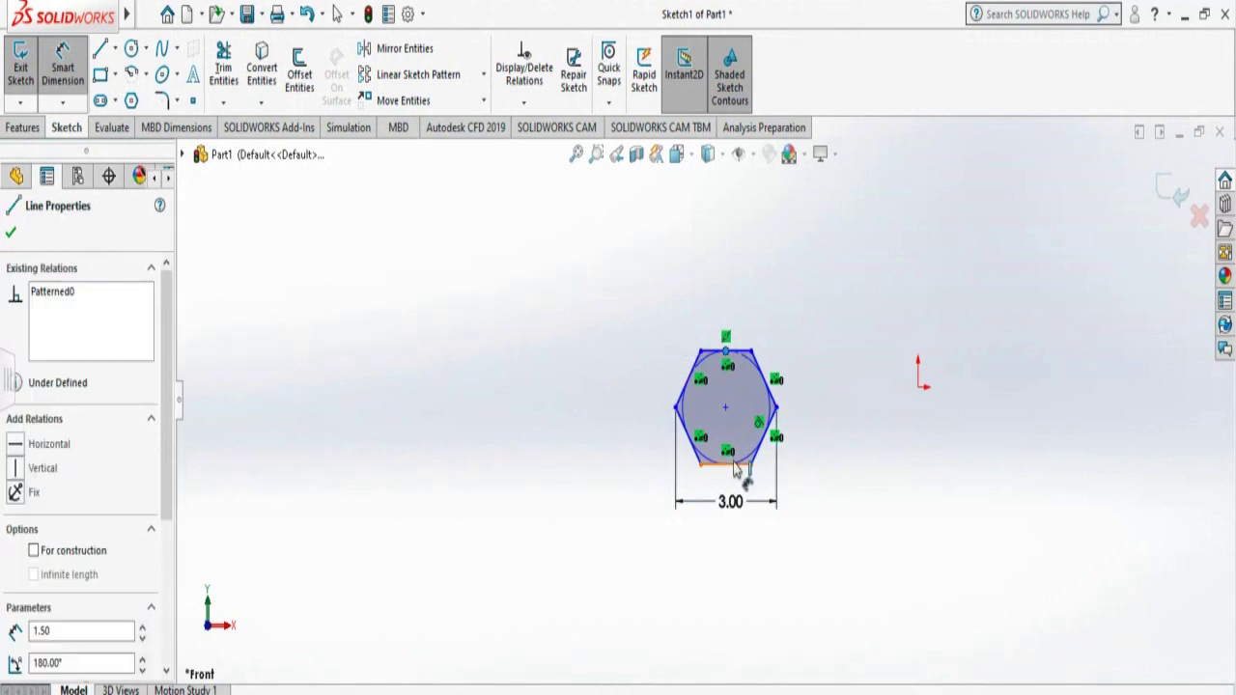
pyautogui.click(733, 465)
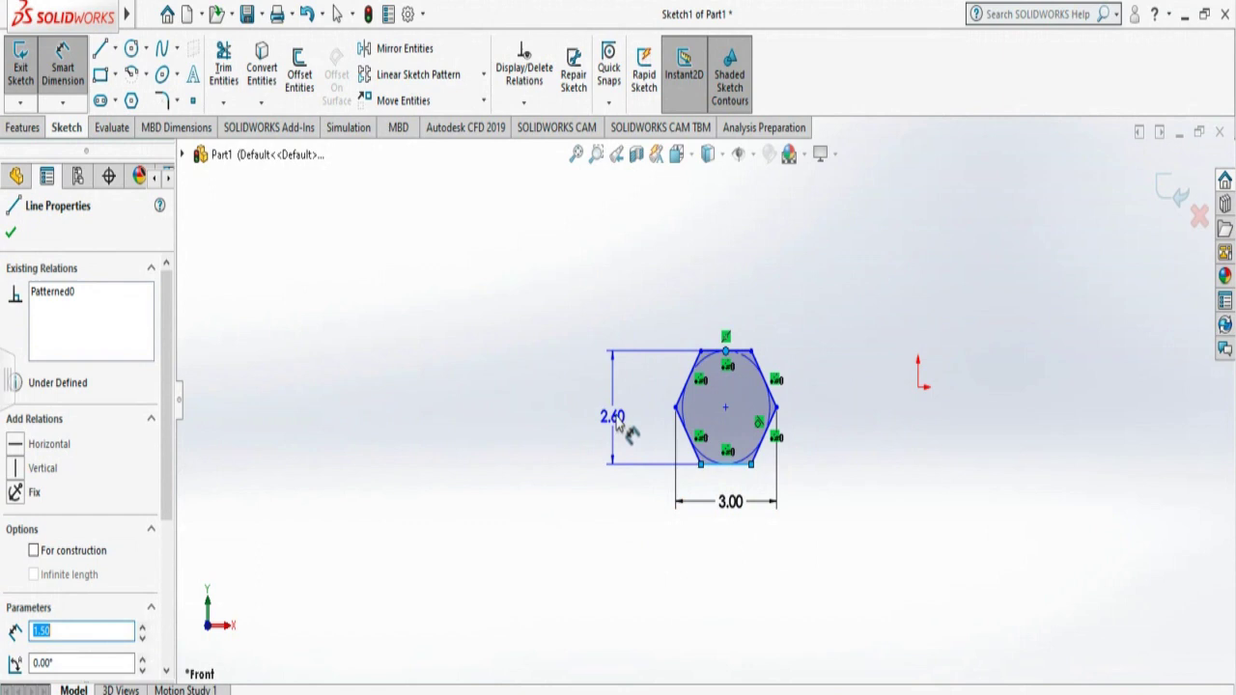
pyautogui.click(635, 417)
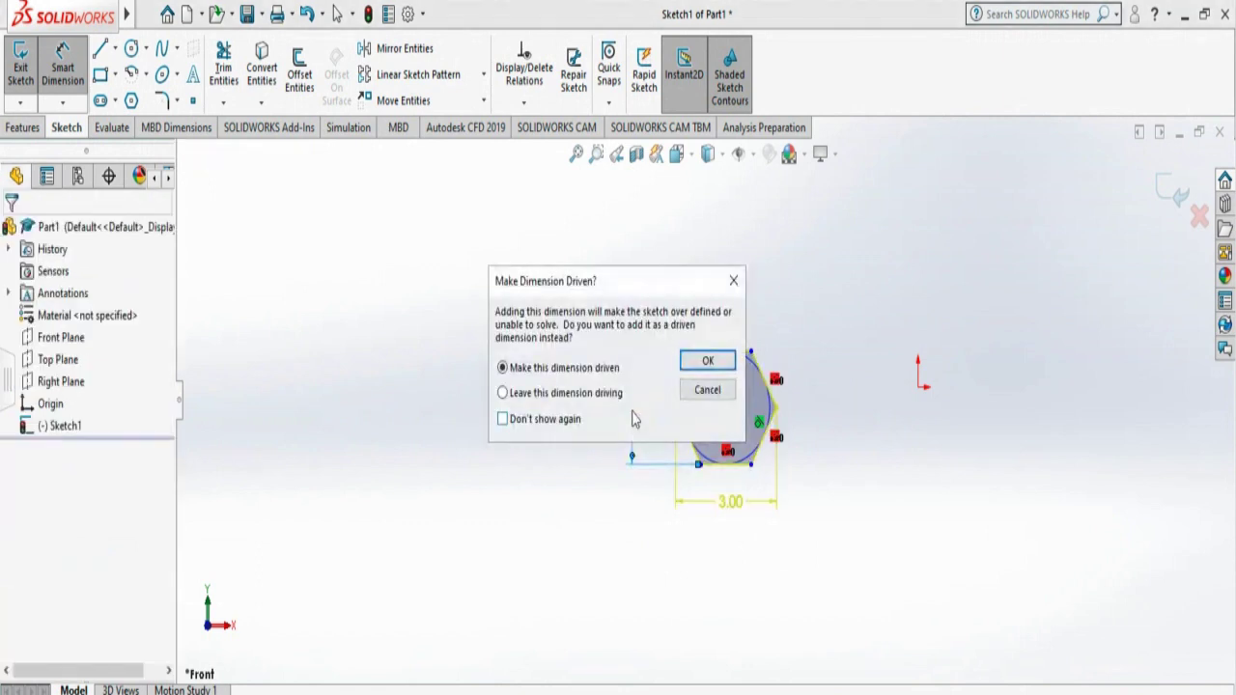
pyautogui.click(707, 361)
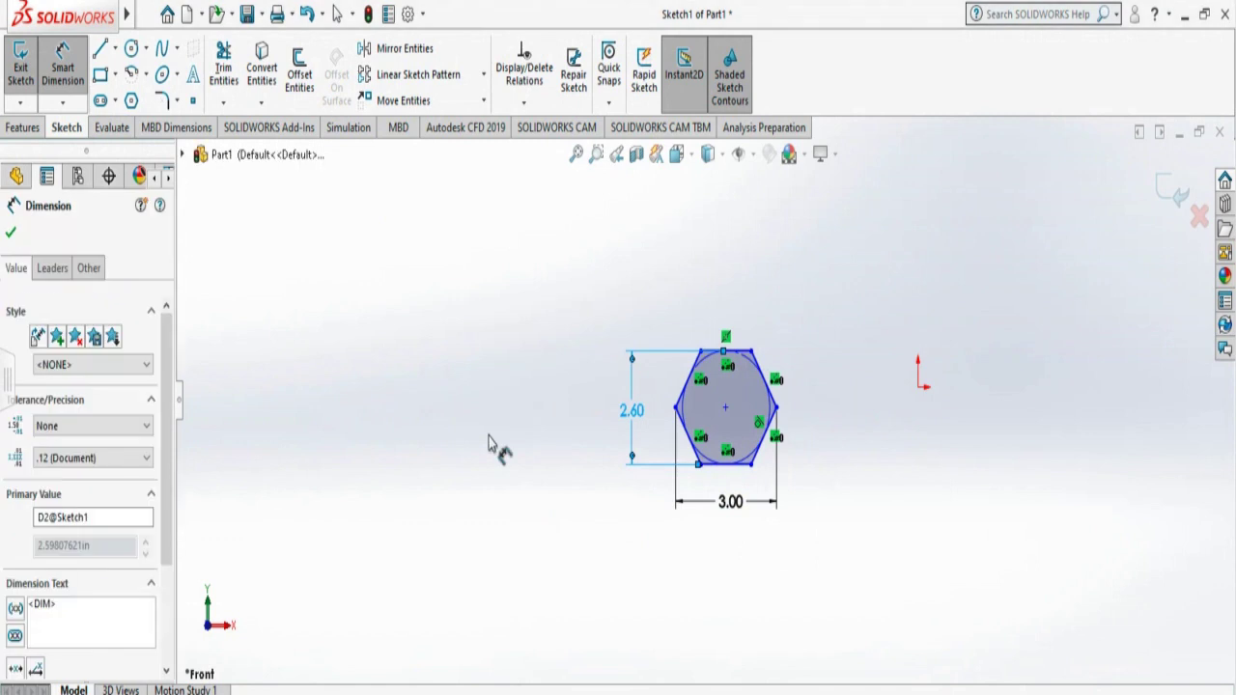
pyautogui.click(11, 231)
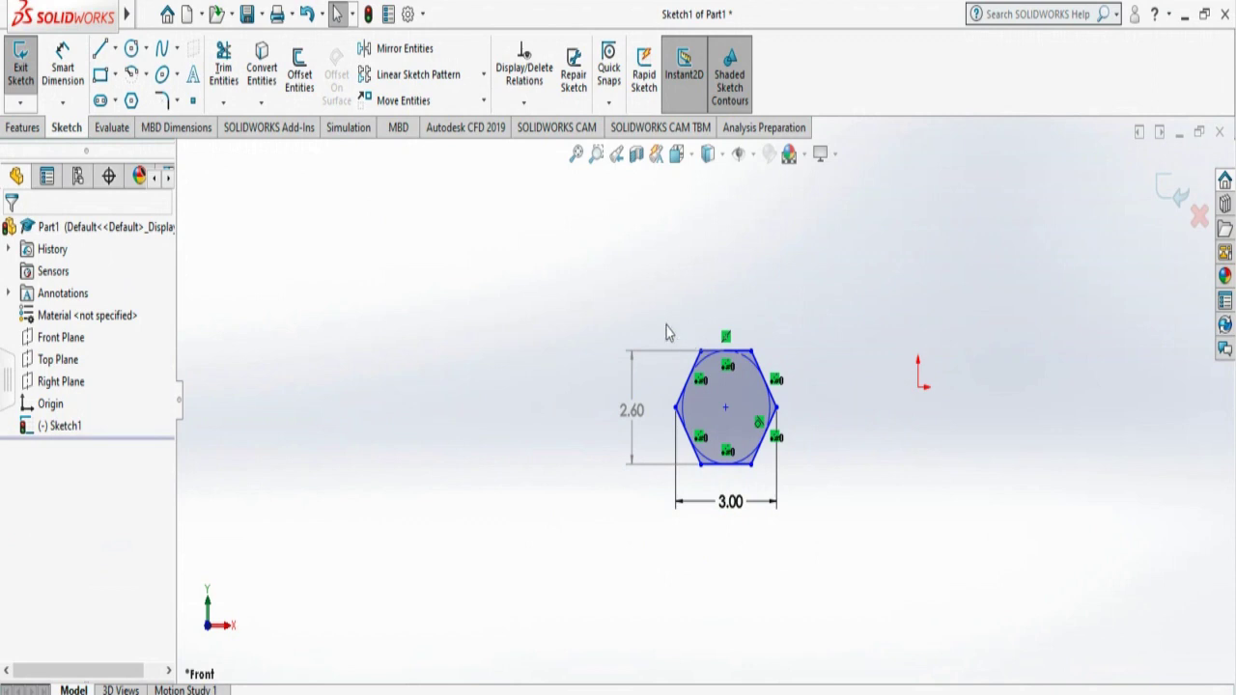
# Step: Box-select the hexagon with its dimension and start a Linear Pattern from Tools > Sketch Tools
pyautogui.moveTo(605, 306); pyautogui.dragTo(844, 585)
pyautogui.moveTo(63, 15)
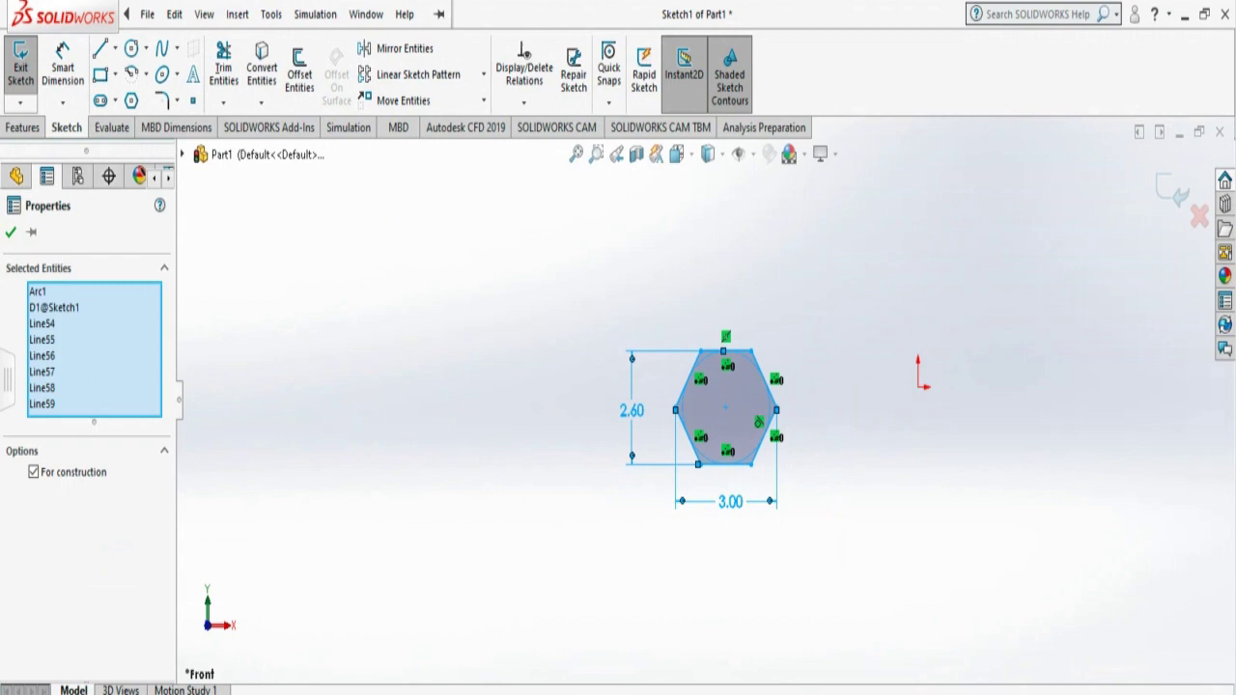
pyautogui.click(270, 14)
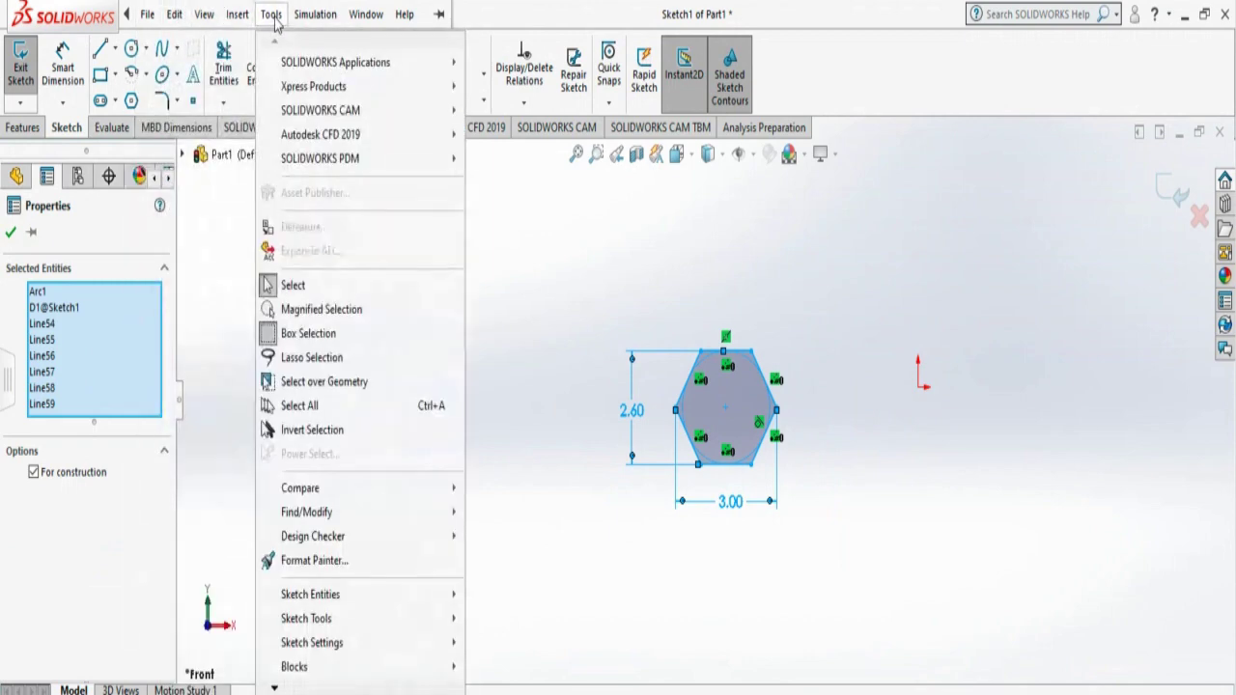
pyautogui.moveTo(363, 643)
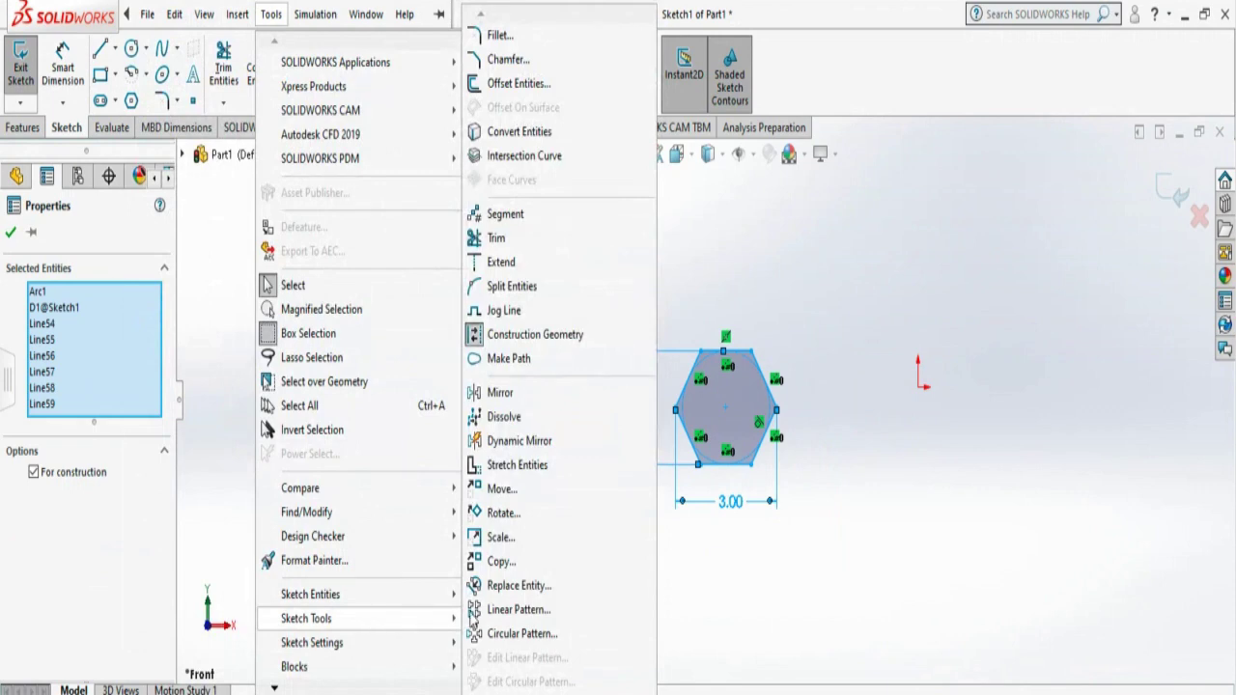
pyautogui.click(474, 612)
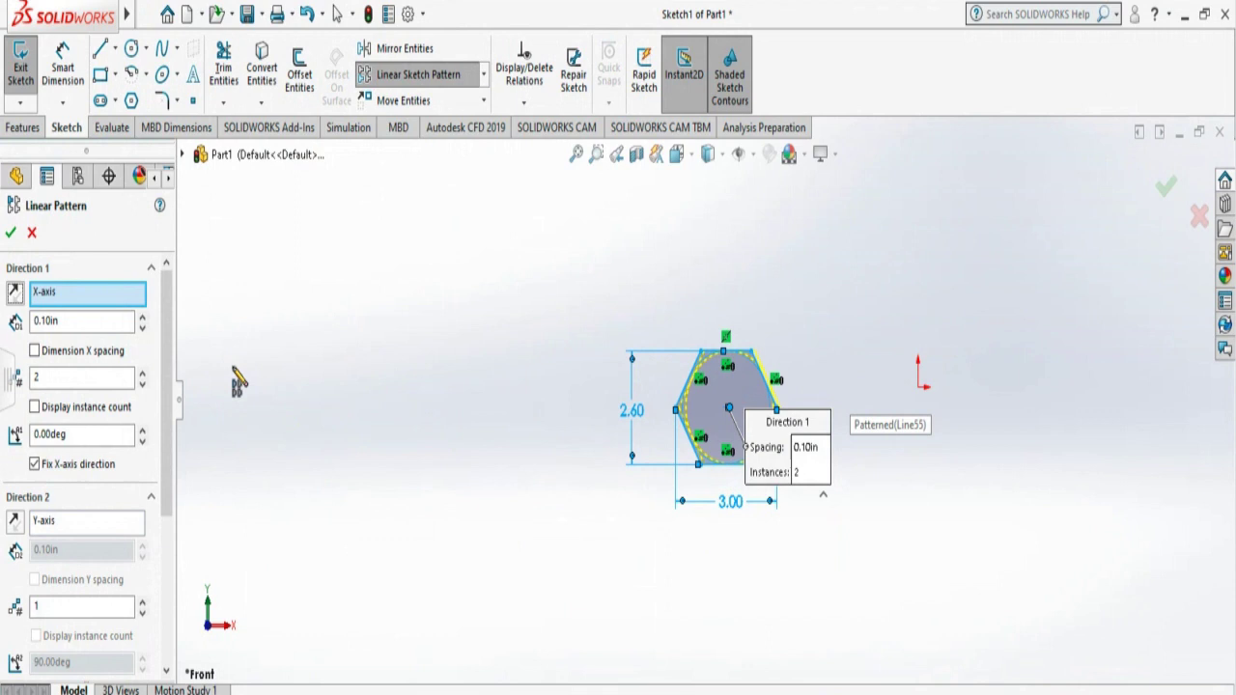
# Step: Pattern a second hexagon 3.00in away along a 30° direction
pyautogui.click(35, 436)
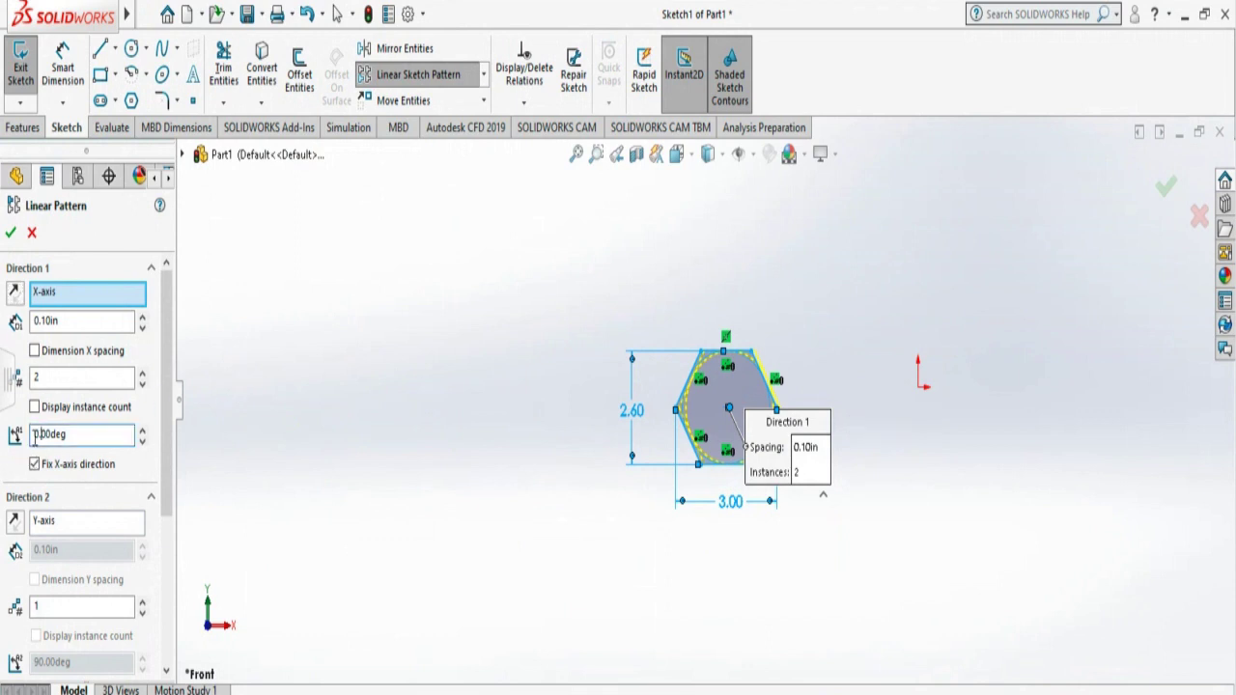
pyautogui.write('3')
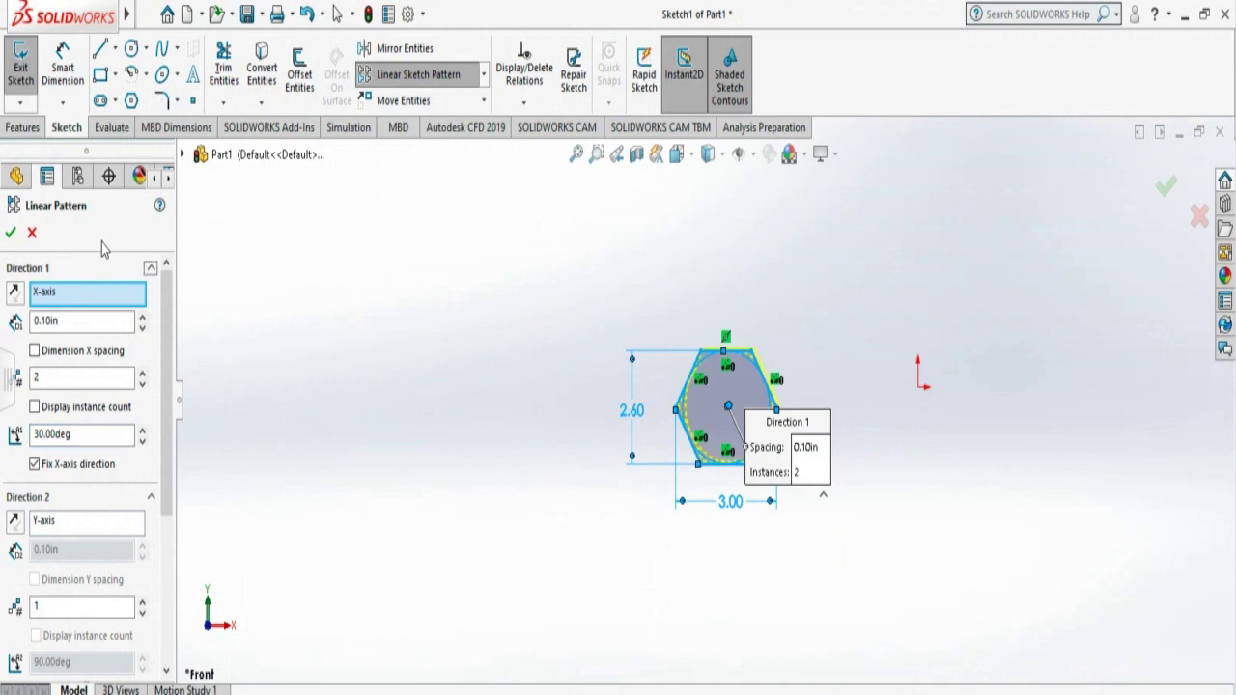
pyautogui.click(47, 321)
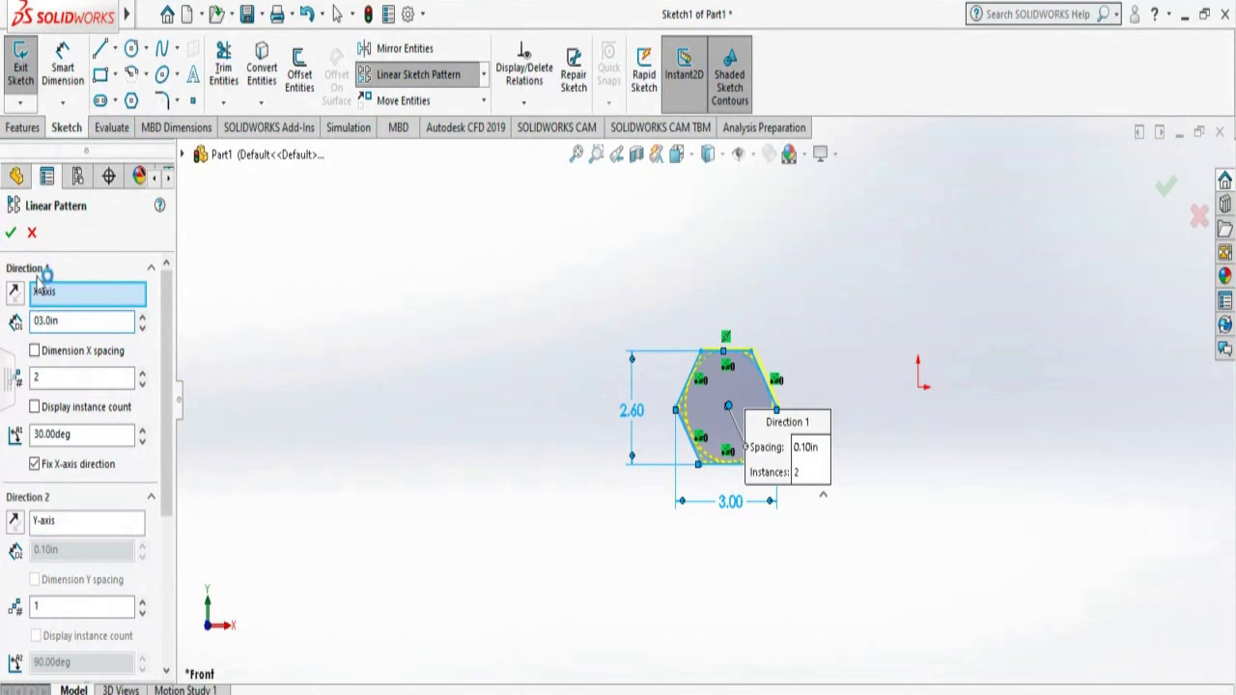
pyautogui.press('Return')
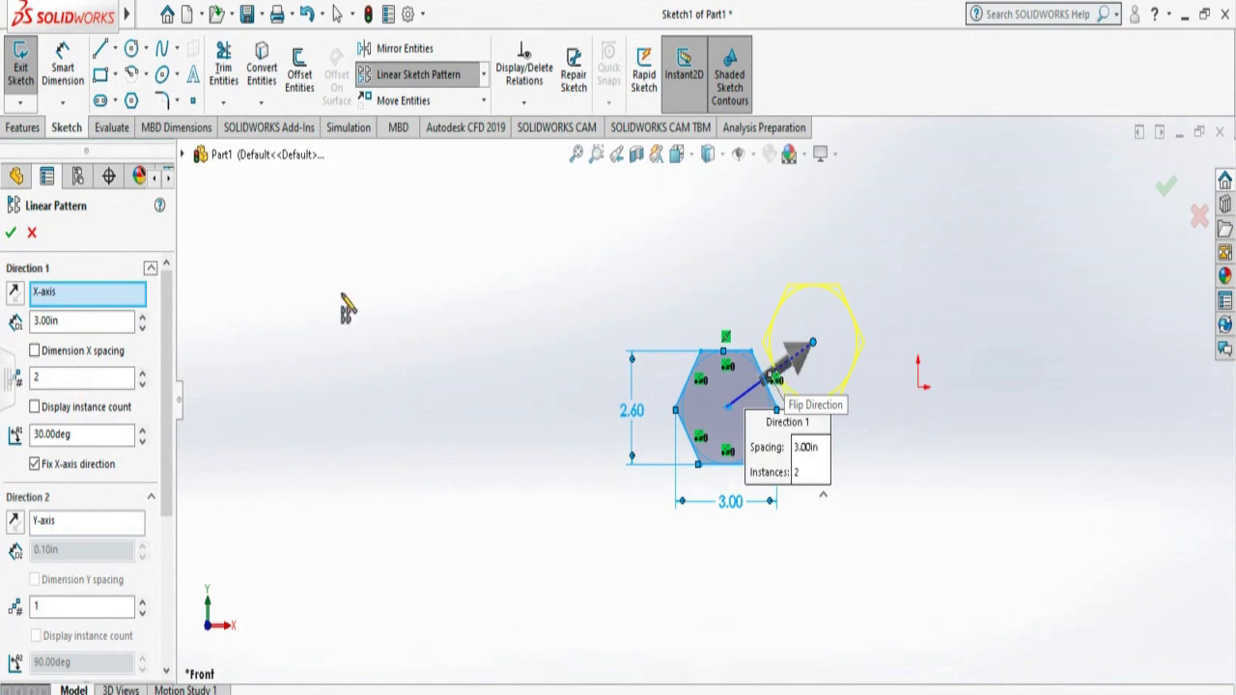
pyautogui.click(10, 234)
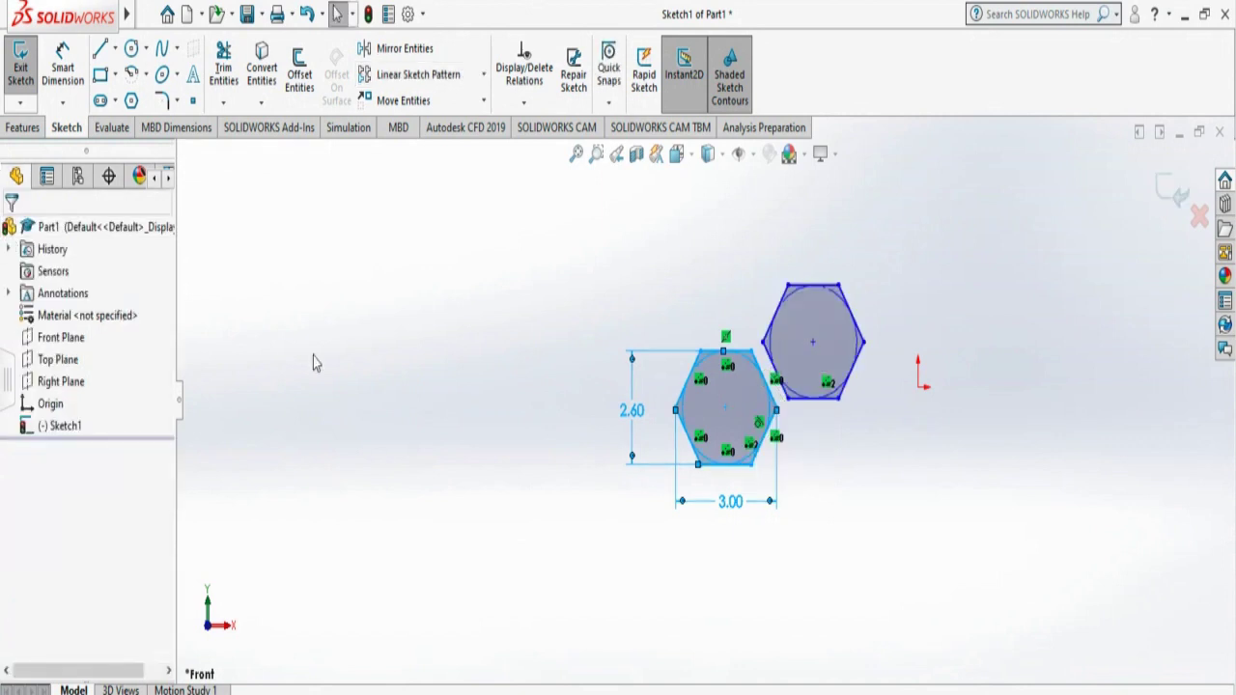
# Step: Box-select both hexagons and start a Linear Pattern from Tools > Sketch Tools
pyautogui.click(561, 321)
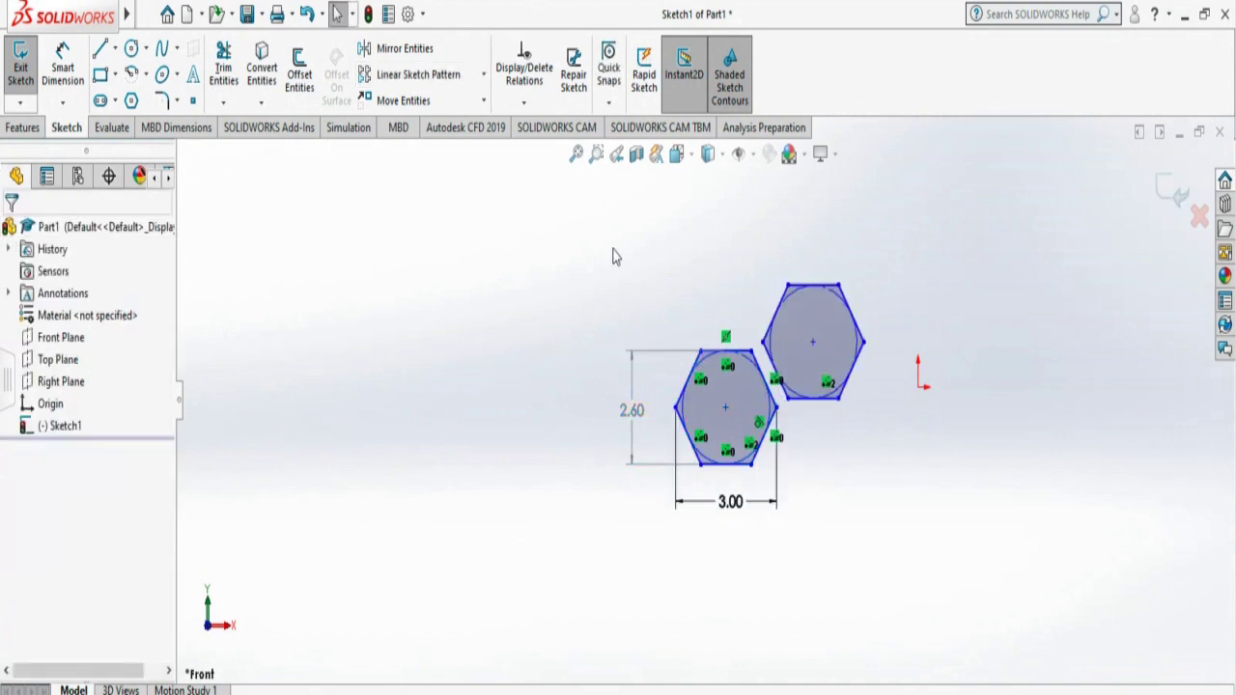
pyautogui.moveTo(604, 241); pyautogui.dragTo(950, 575)
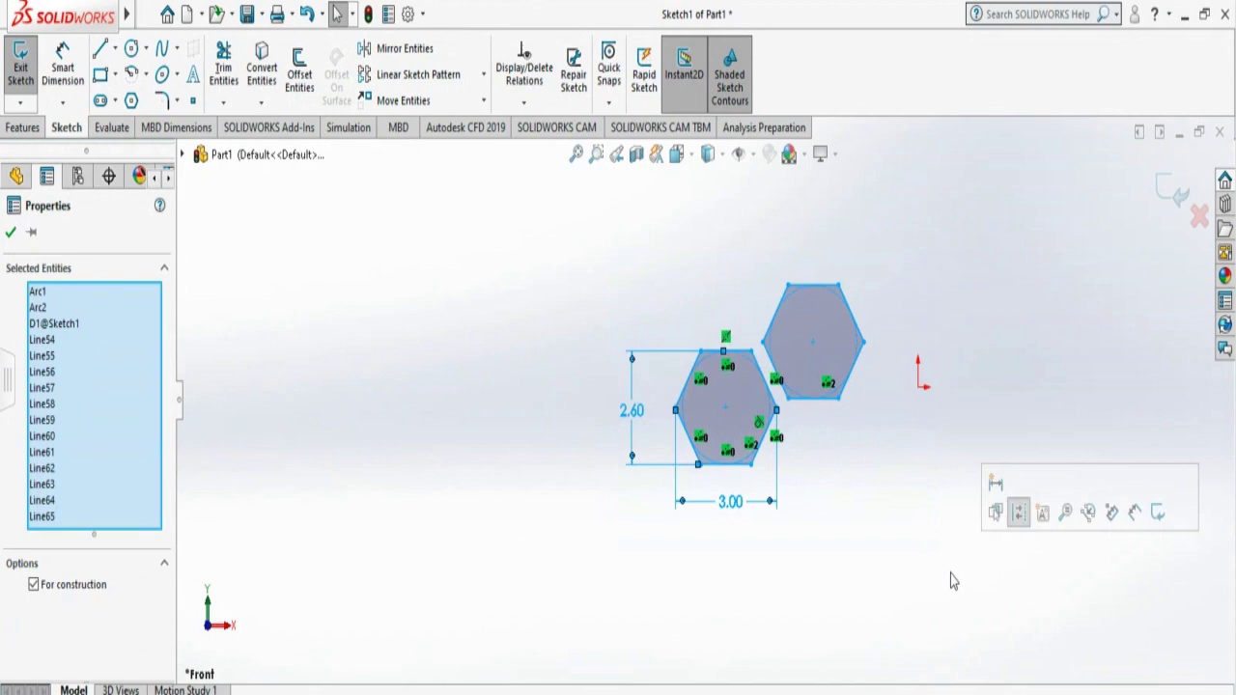
pyautogui.moveTo(131, 14)
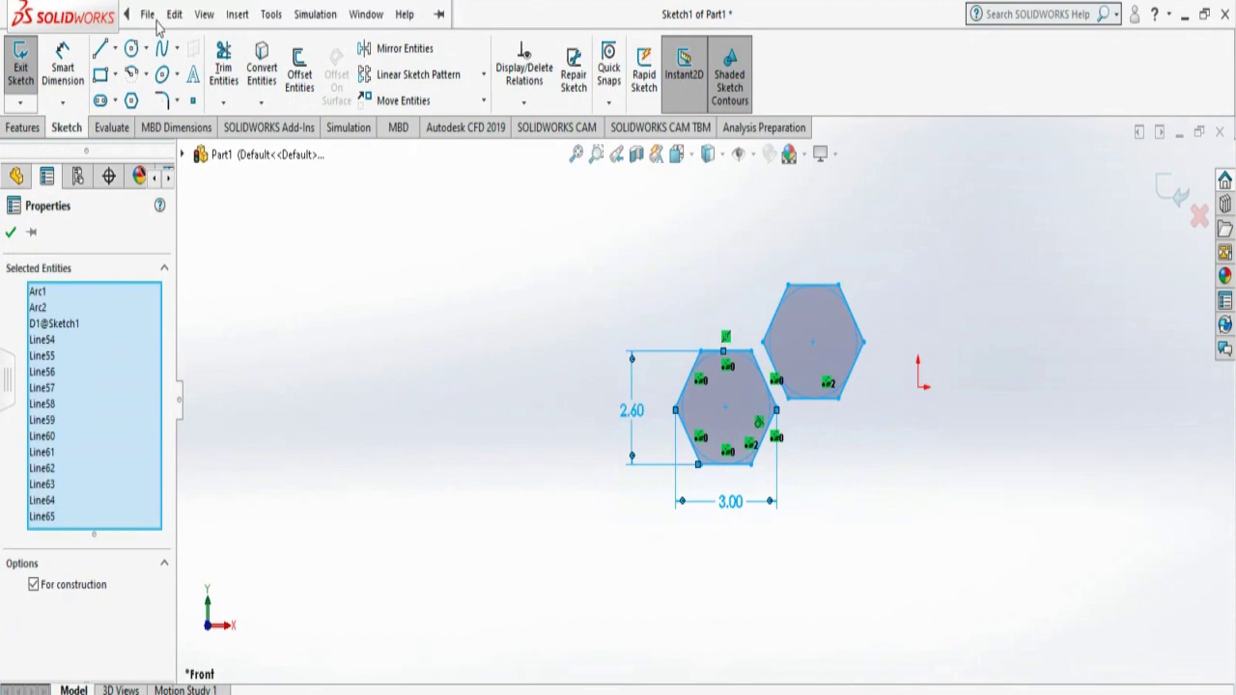
pyautogui.click(231, 16)
pyautogui.moveTo(270, 14)
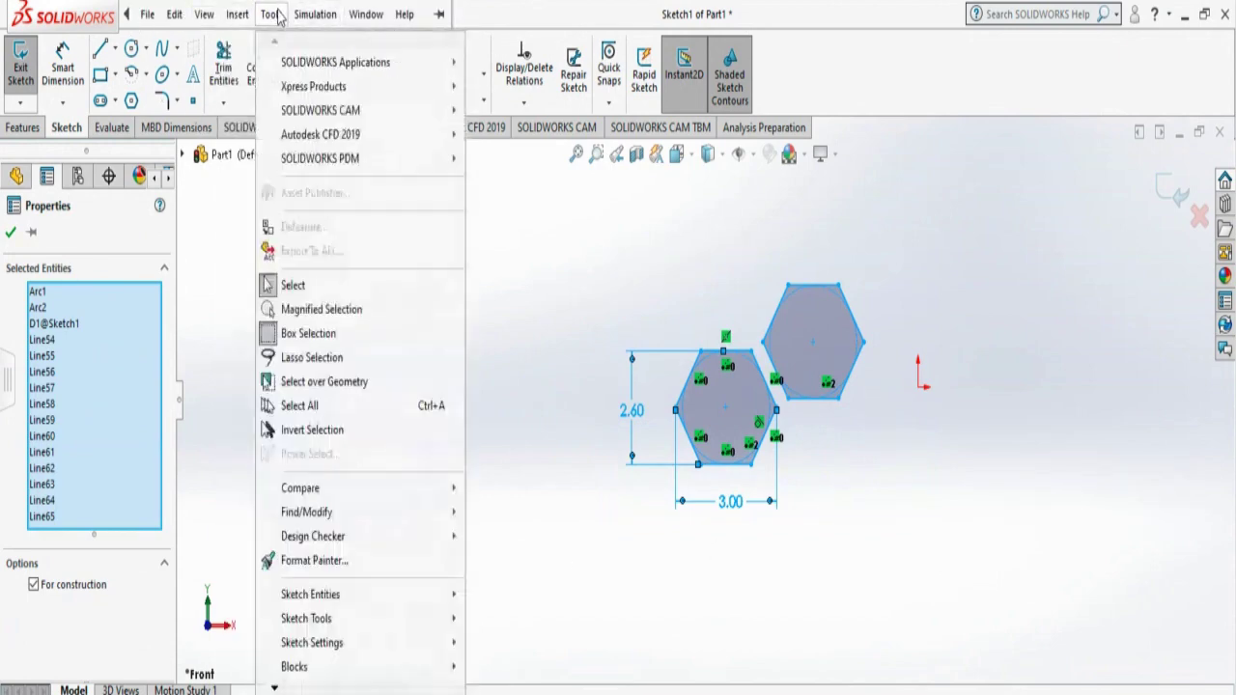
pyautogui.moveTo(377, 628)
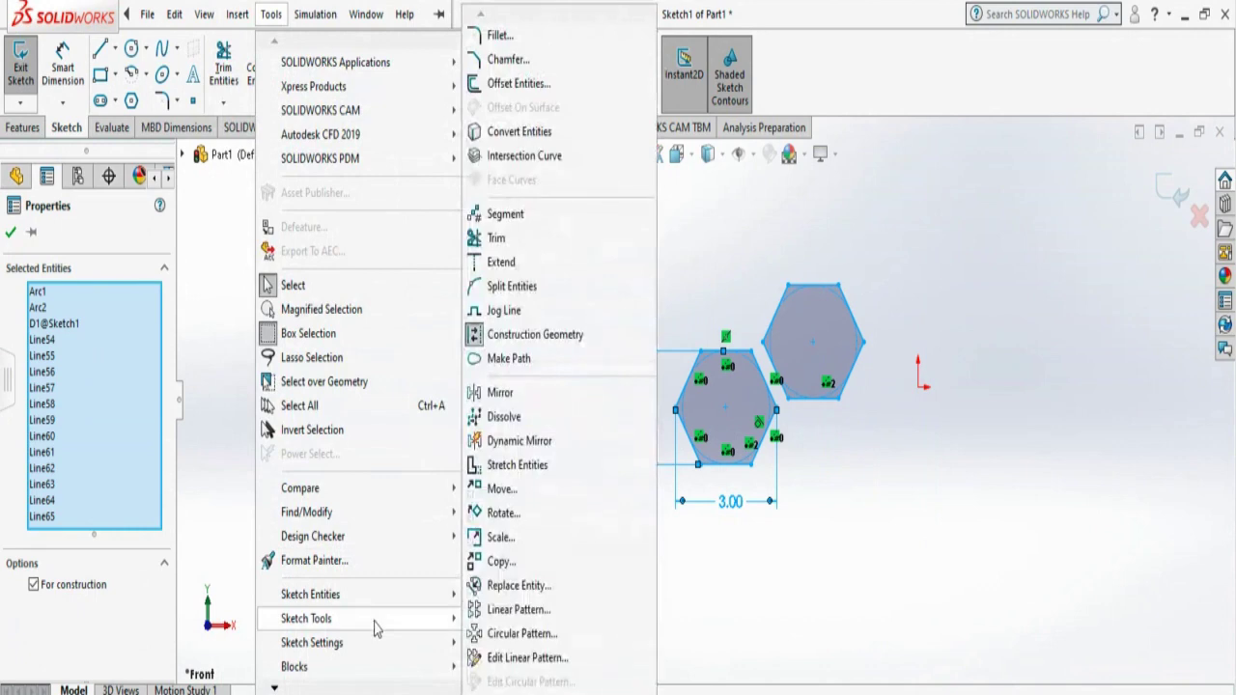
pyautogui.click(502, 609)
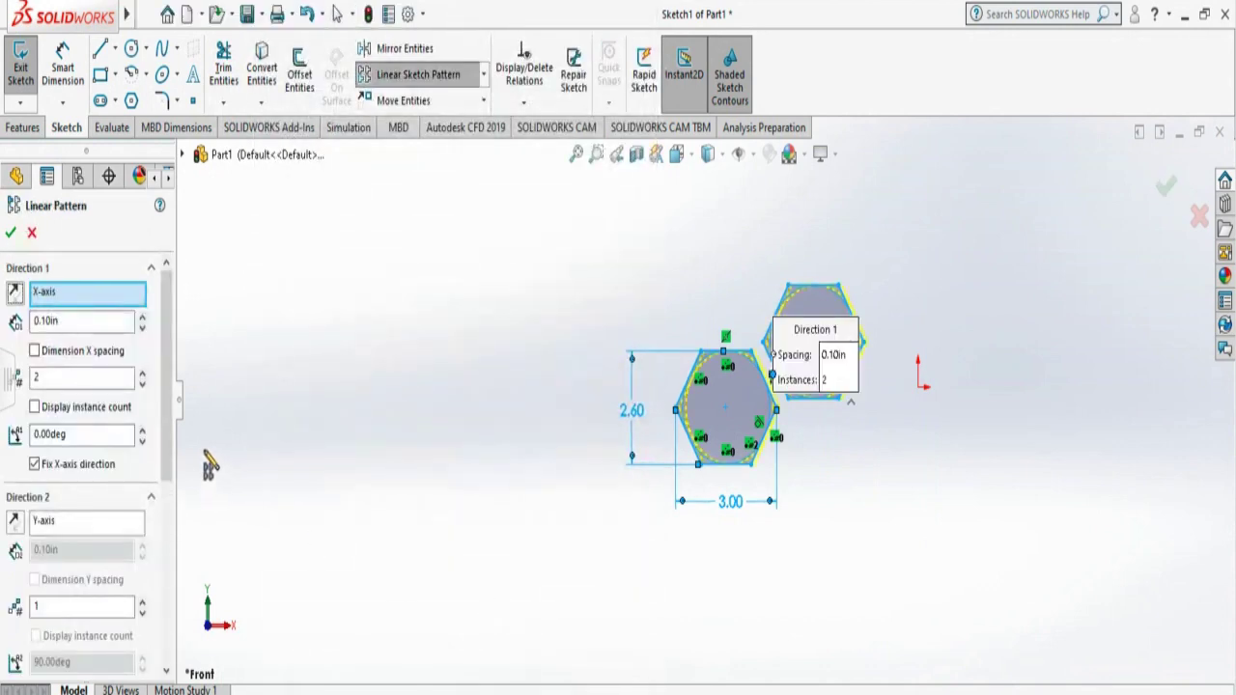
# Step: Set Direction 1 to 1 instance and Direction 2 to 2 instances at 3.00in
pyautogui.click(142, 385)
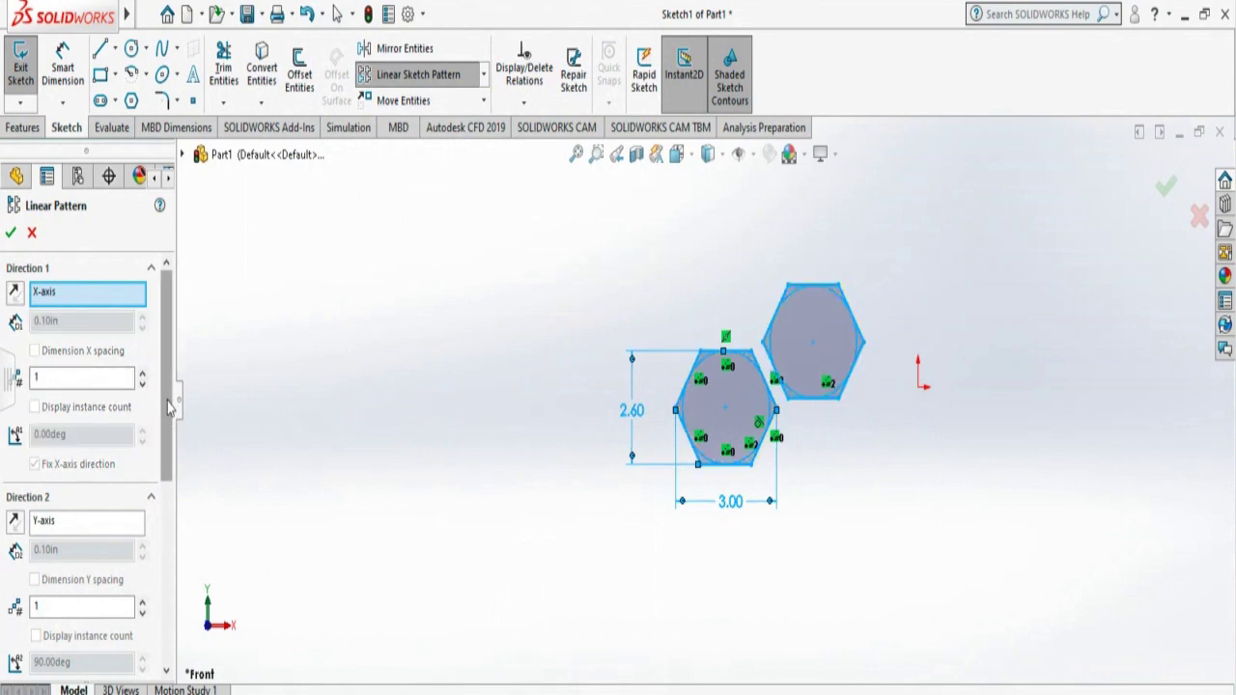
pyautogui.moveTo(168, 405); pyautogui.dragTo(171, 471)
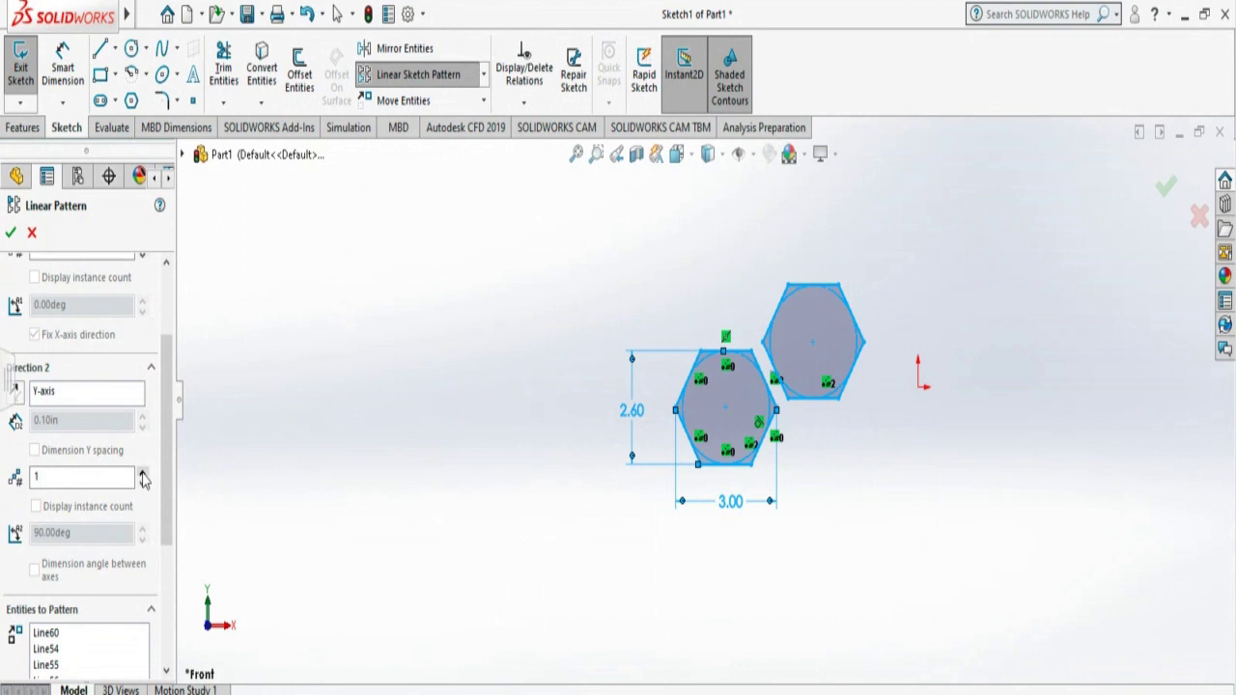
pyautogui.click(142, 473)
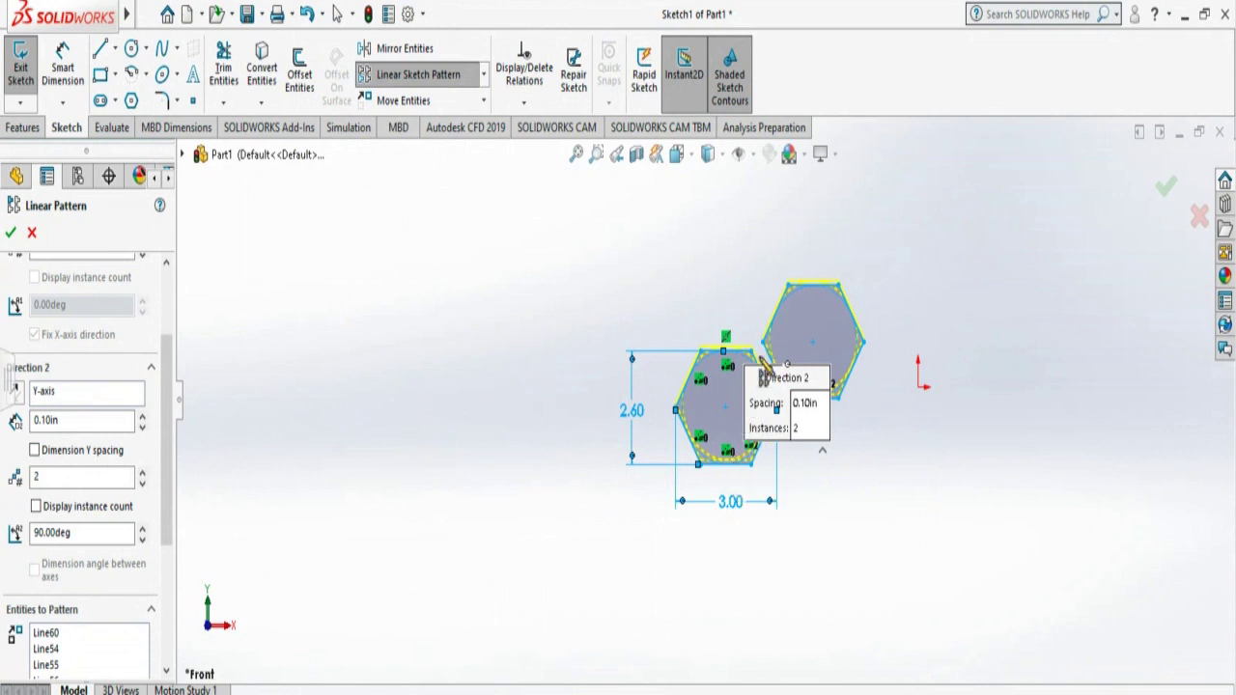
pyautogui.click(46, 421)
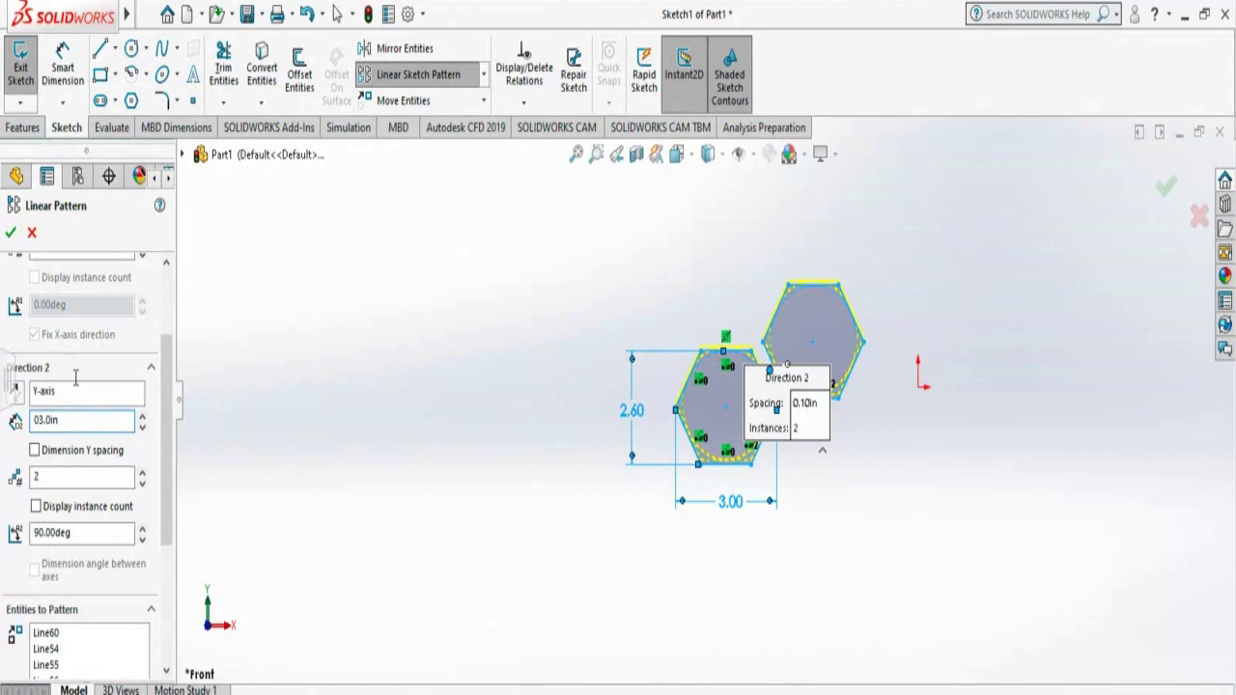
pyautogui.press('Return')
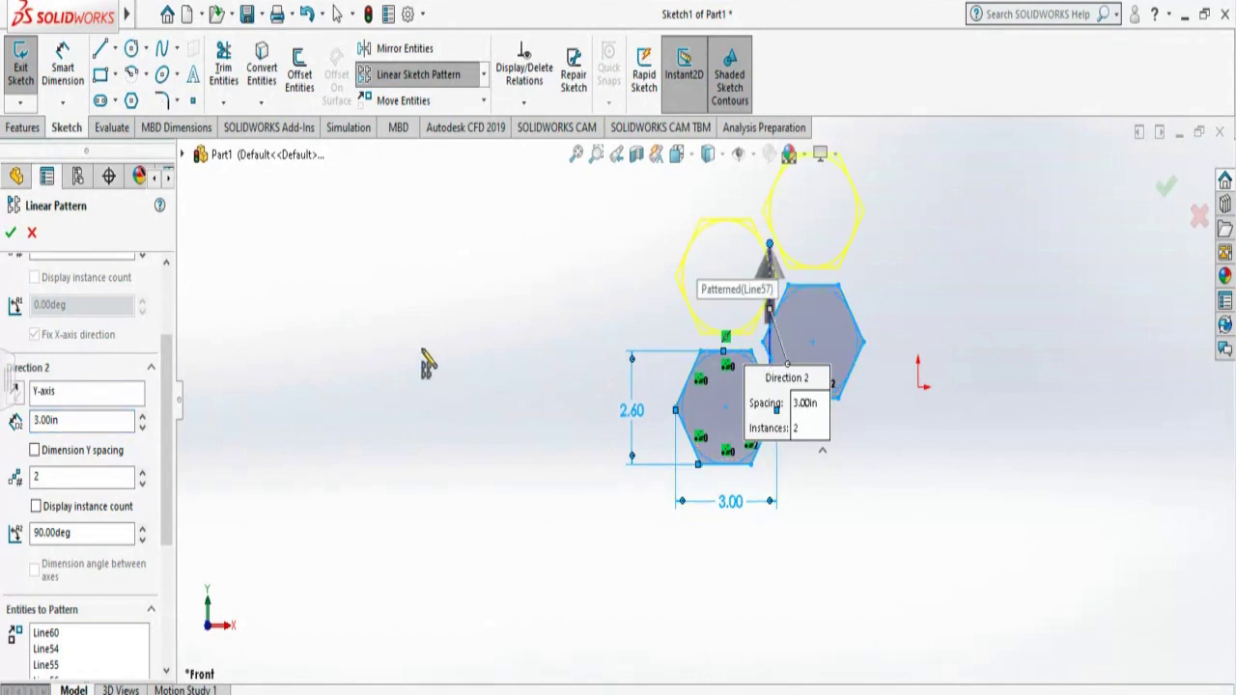
pyautogui.click(10, 233)
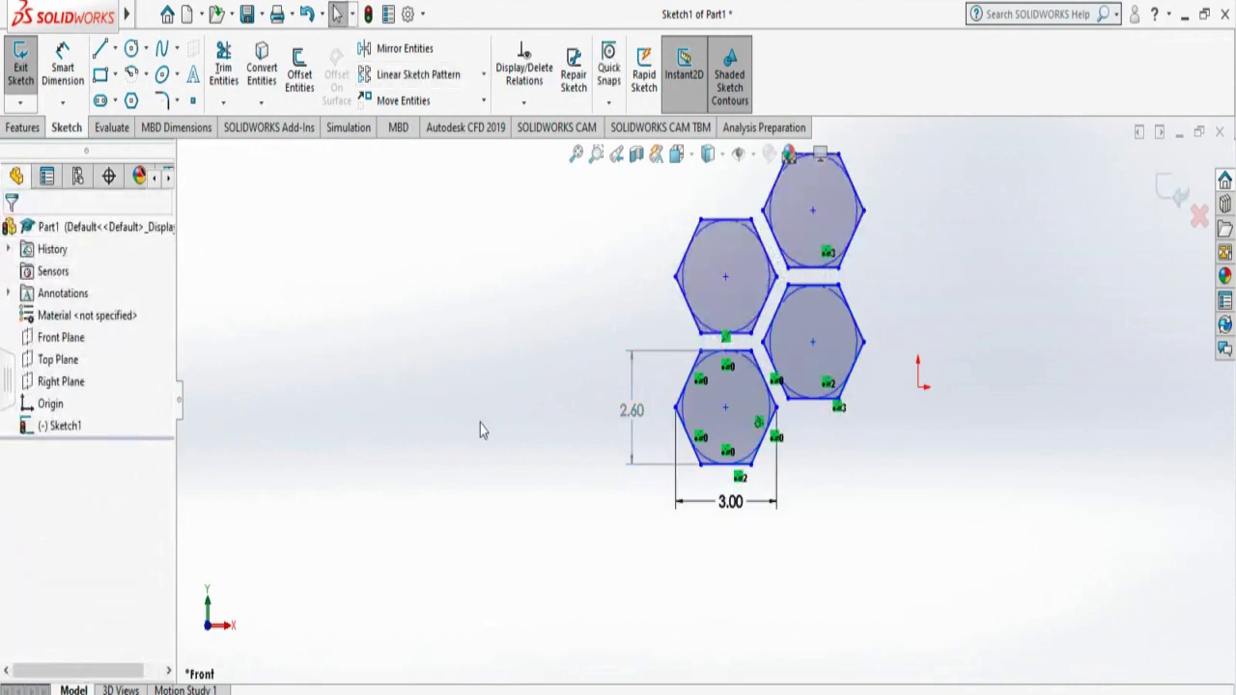
# Step: Box-select all four hexagons and bring up the Tools menu's sketch tools
pyautogui.scroll(-2, 480, 425)
pyautogui.scroll(4, 480, 426)
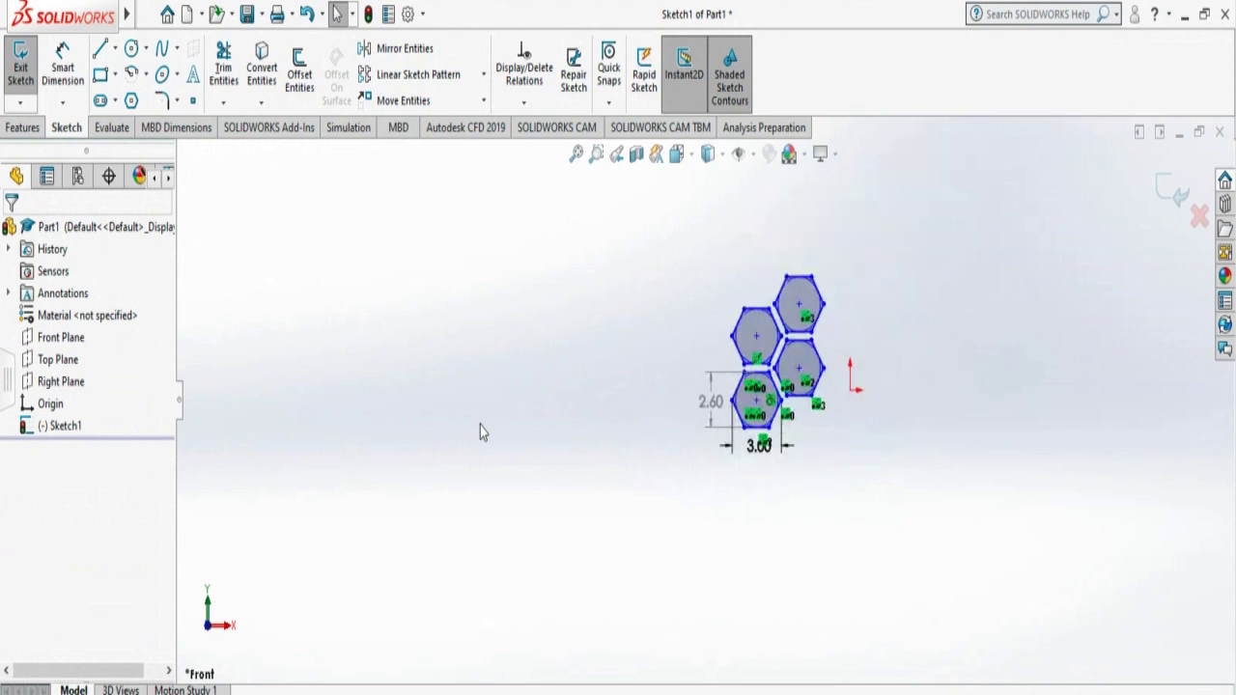
pyautogui.moveTo(689, 280)
pyautogui.mouseDown()
pyautogui.moveTo(750, 309)
pyautogui.moveTo(927, 505)
pyautogui.moveTo(831, 502)
pyautogui.moveTo(562, 454)
pyautogui.mouseUp()
pyautogui.moveTo(700, 241)
pyautogui.mouseDown()
pyautogui.moveTo(784, 406)
pyautogui.moveTo(924, 548)
pyautogui.mouseUp()
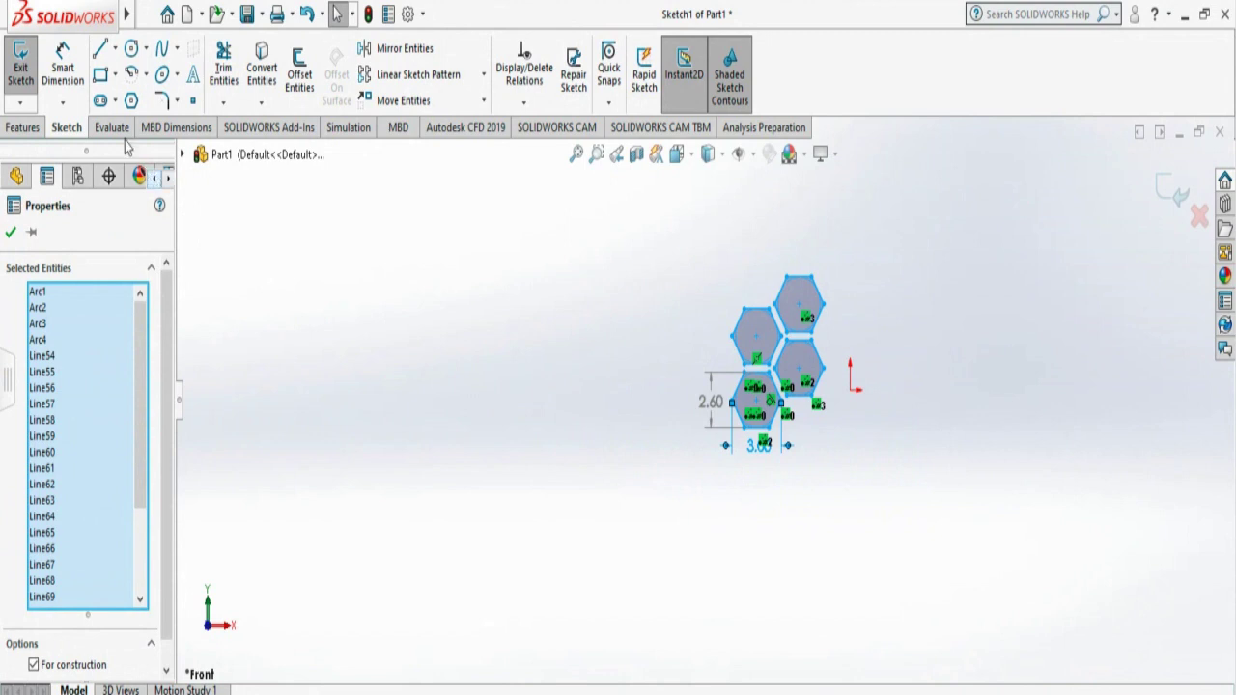
pyautogui.moveTo(128, 24)
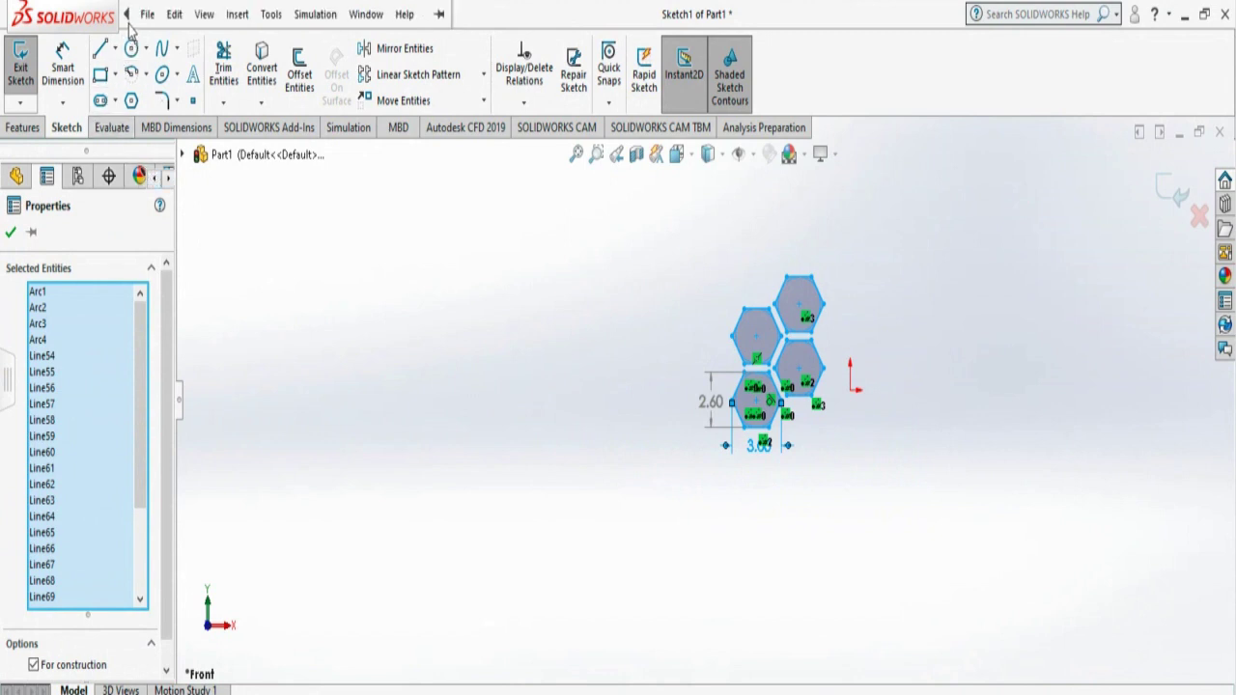
pyautogui.click(270, 14)
# Step: Start a linear pattern of the four hexagons with 3 vertical instances spaced 6.00in
pyautogui.moveTo(353, 645)
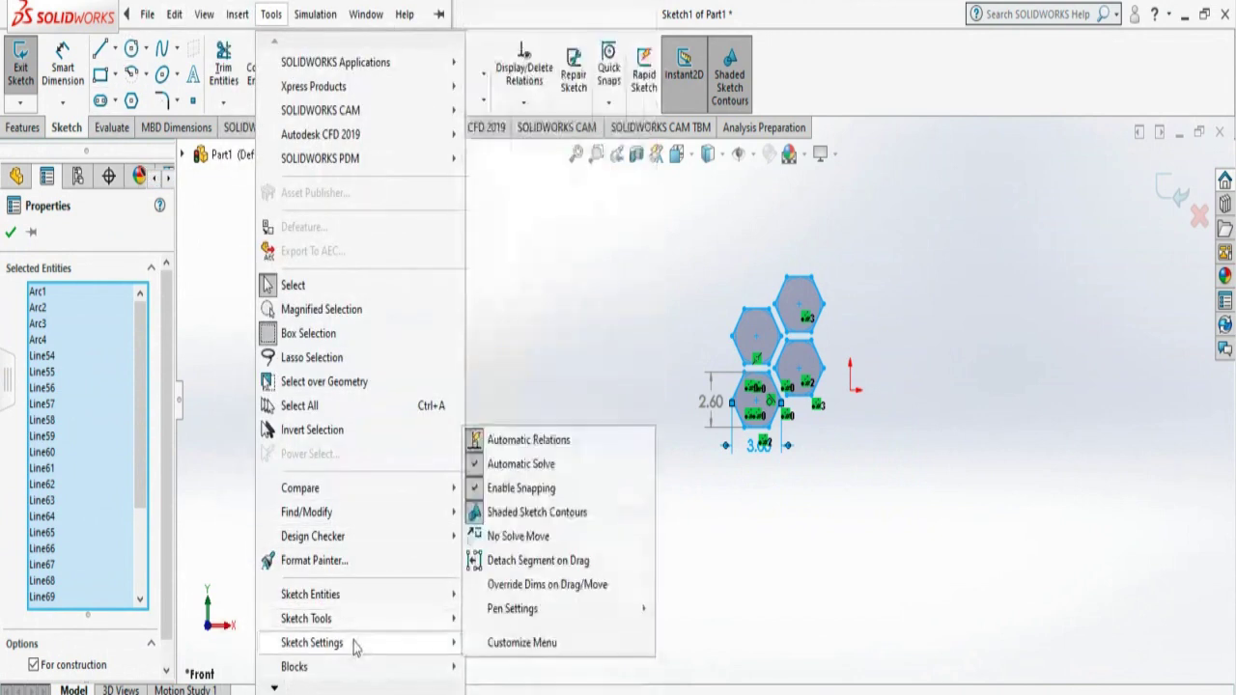
pyautogui.moveTo(373, 620)
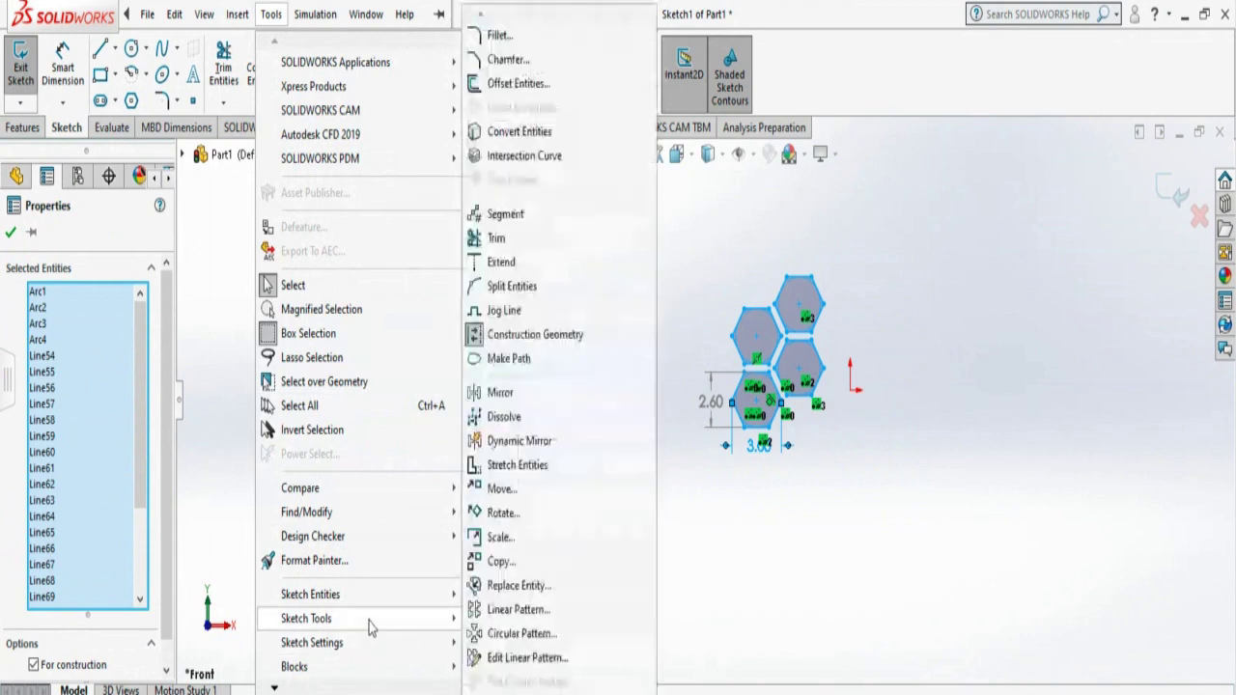
pyautogui.click(490, 614)
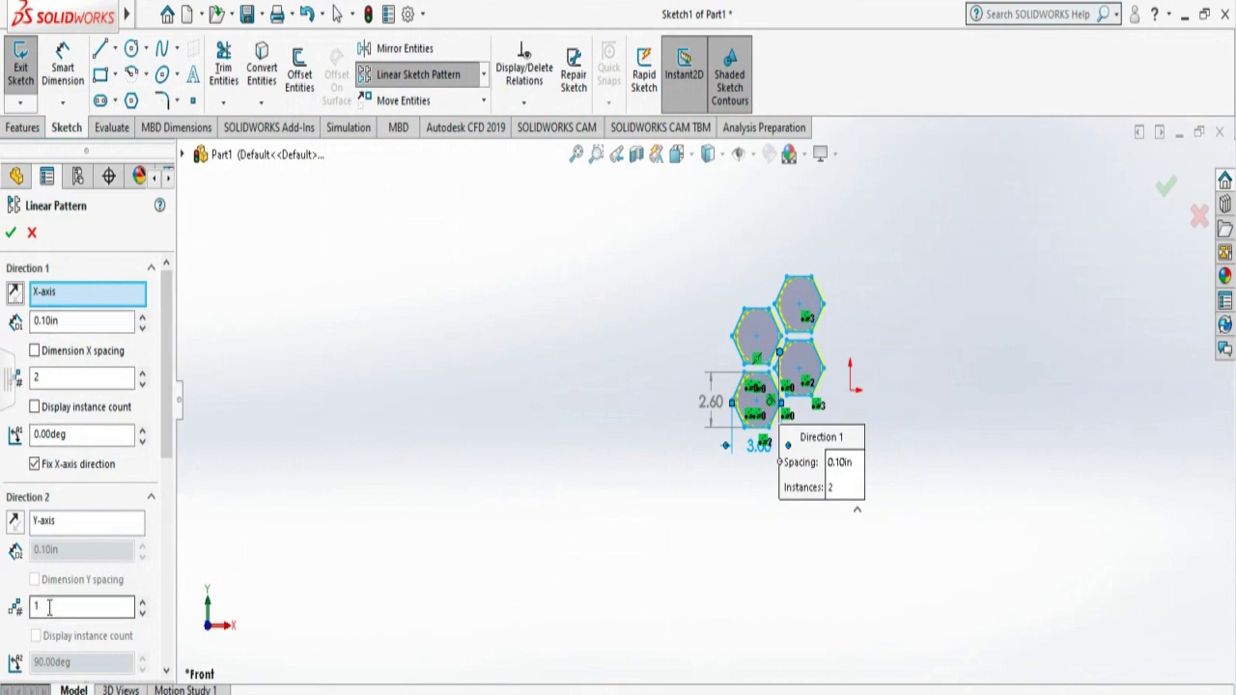
pyautogui.click(143, 603)
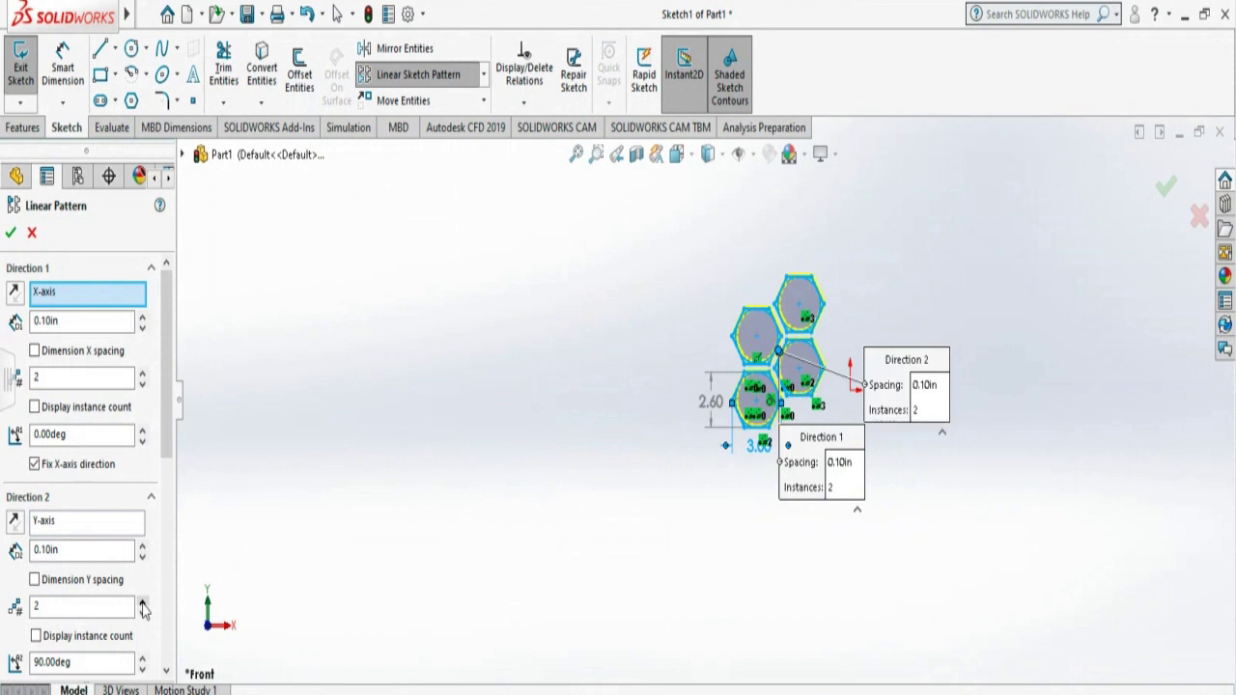
pyautogui.click(143, 604)
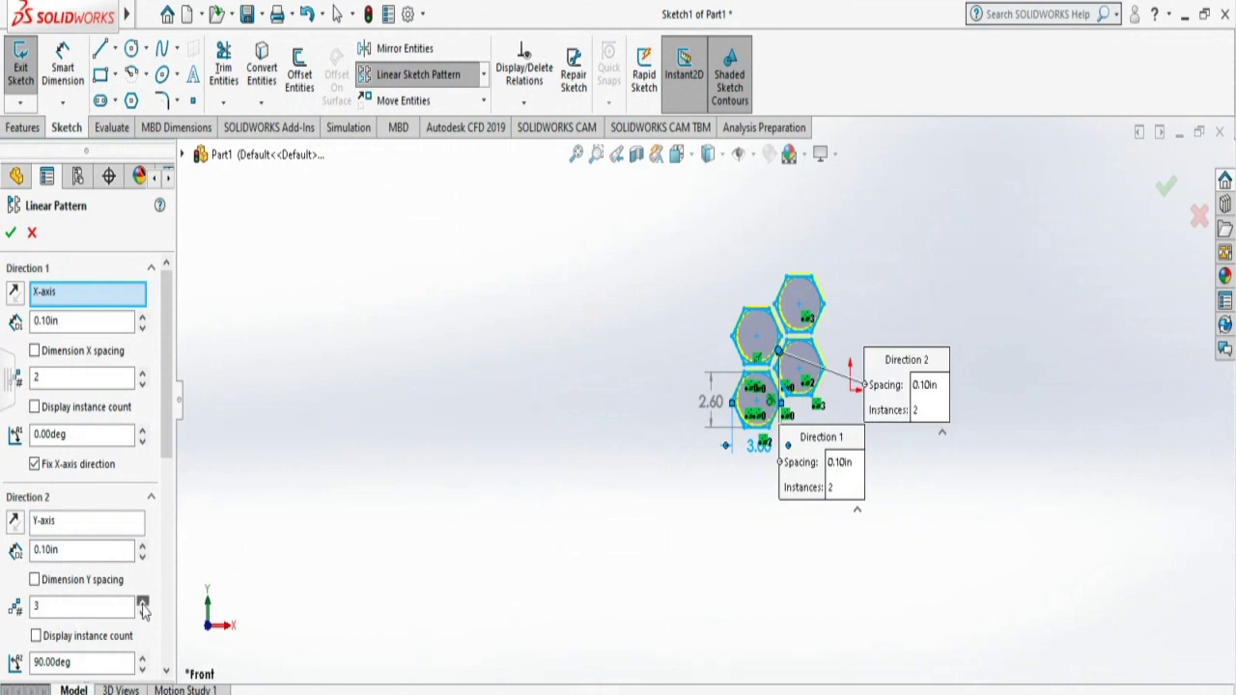
pyautogui.click(46, 550)
pyautogui.press('BackSpace')
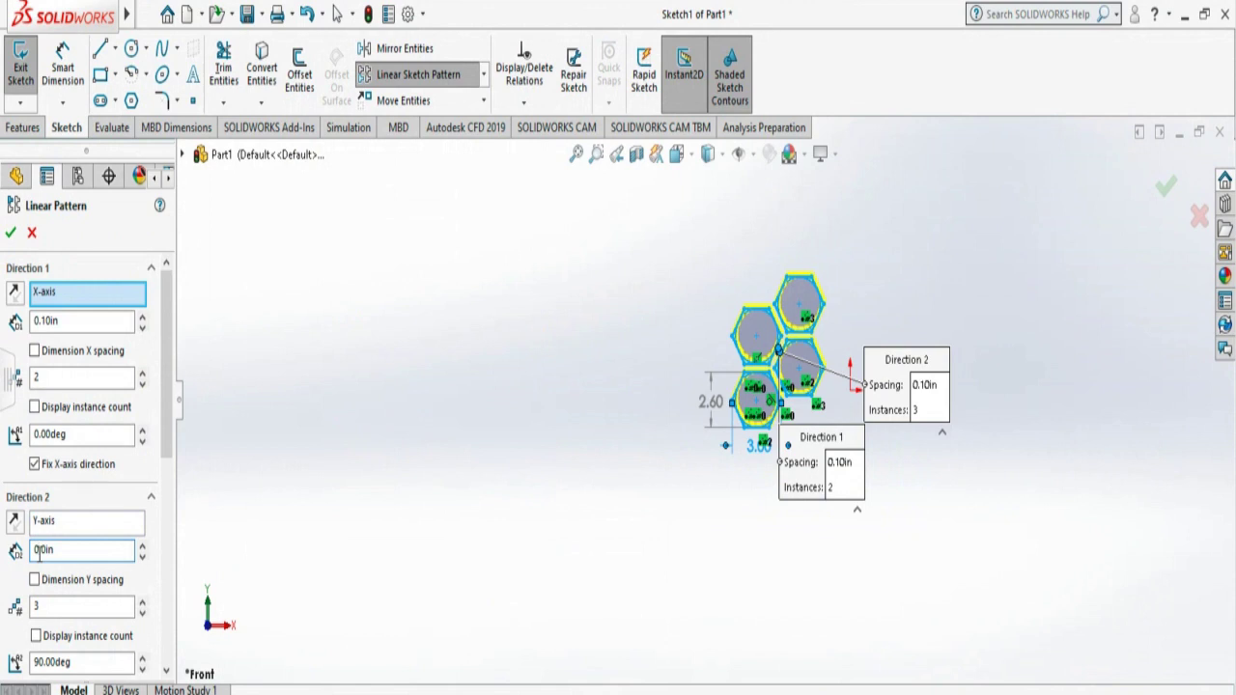
pyautogui.write('6.')
# Step: Uncheck Fix X-axis direction and begin retyping the horizontal spacing toward 5.20in
pyautogui.click(147, 468)
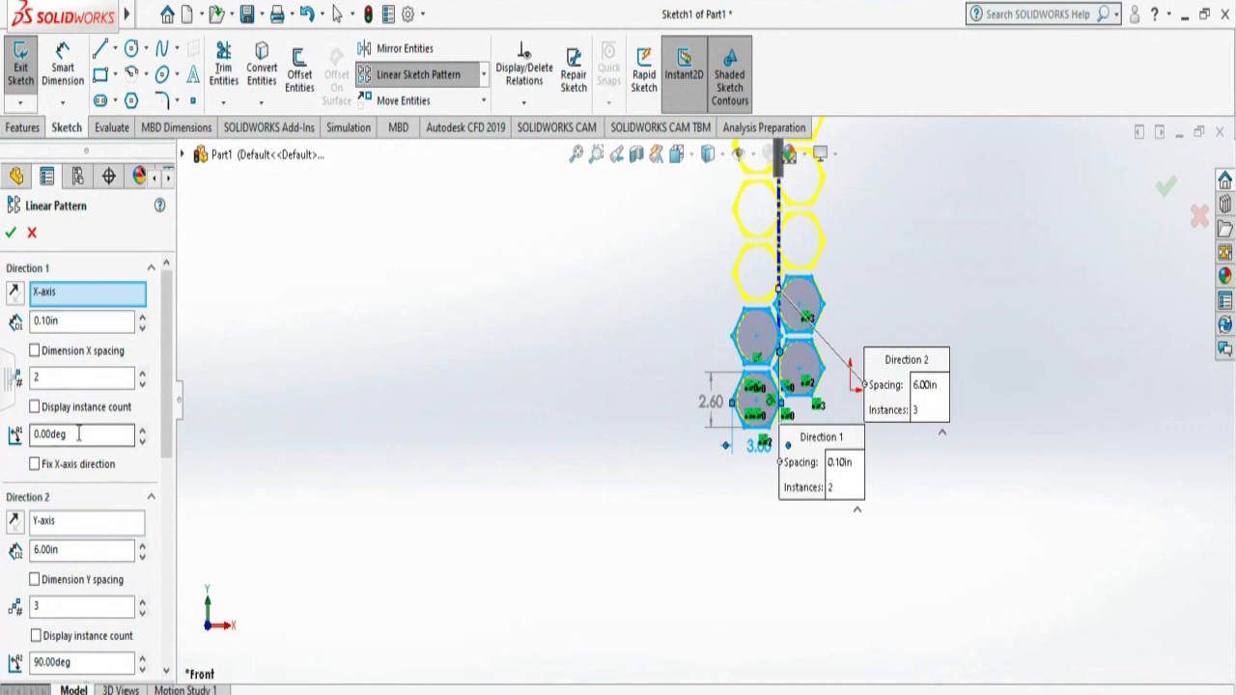
pyautogui.click(67, 384)
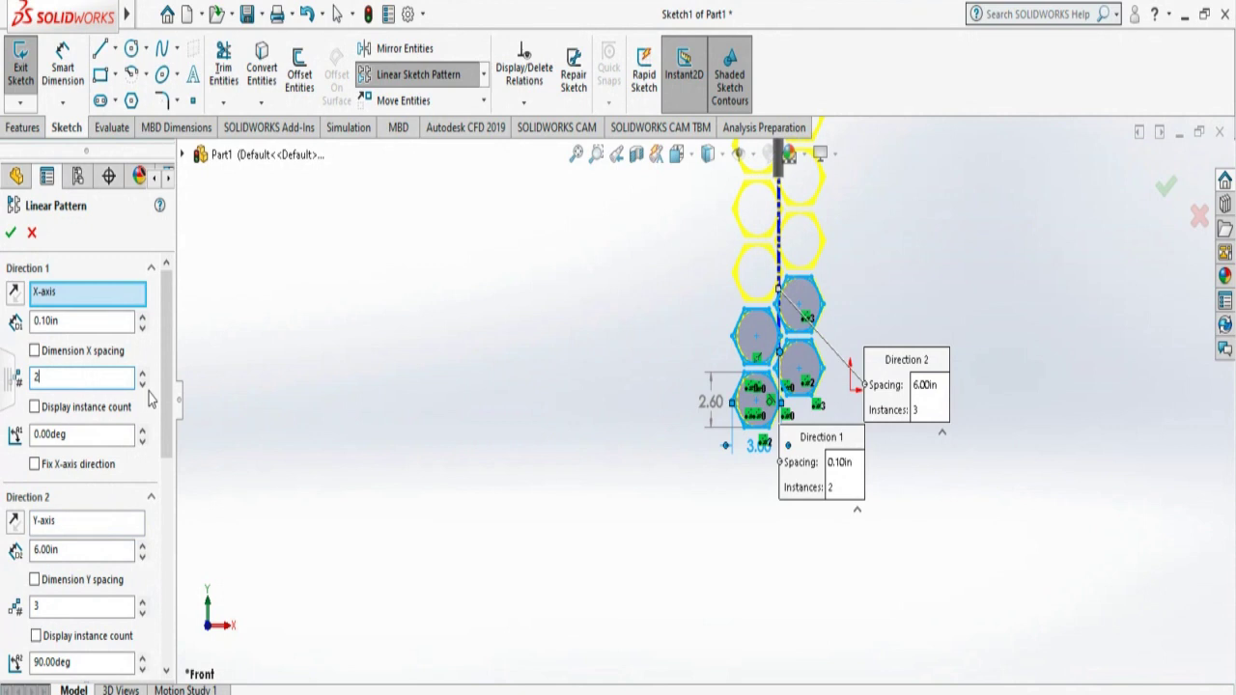
pyautogui.click(46, 322)
pyautogui.press('BackSpace')
pyautogui.write('2')
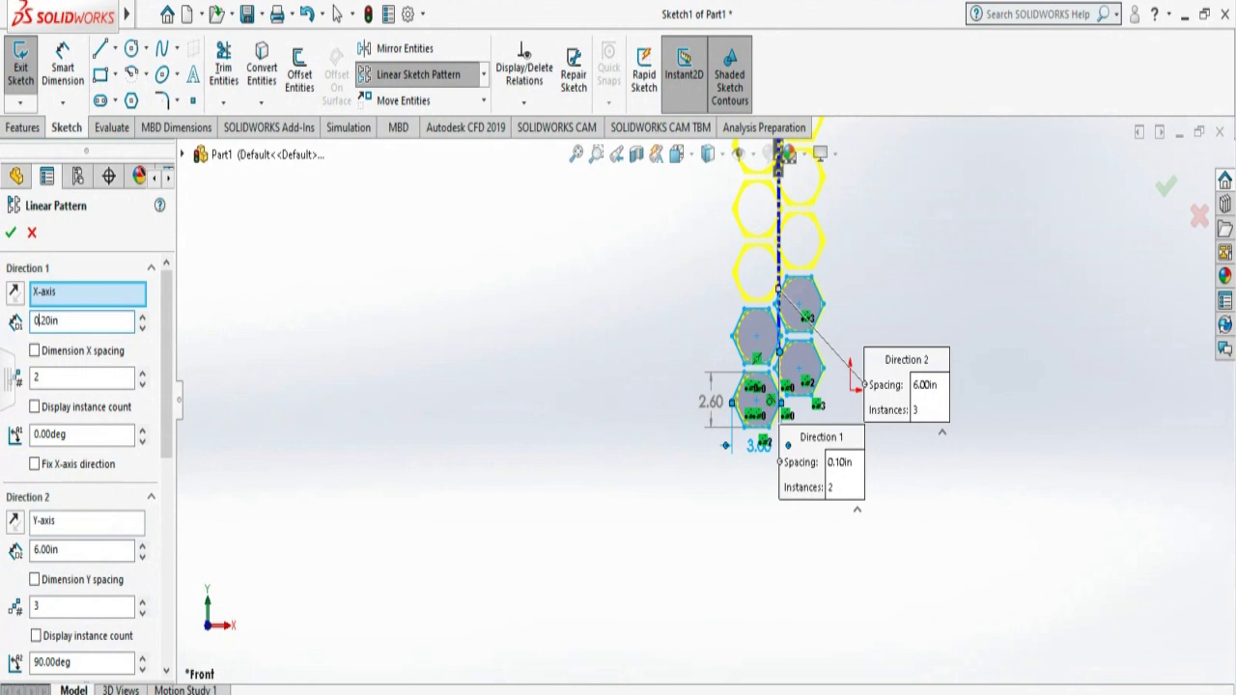
pyautogui.write('5')
# Step: Commit 5.20in spacing, raise both directions to 5 instances, accept, and hide sketch relations
pyautogui.press('Return')
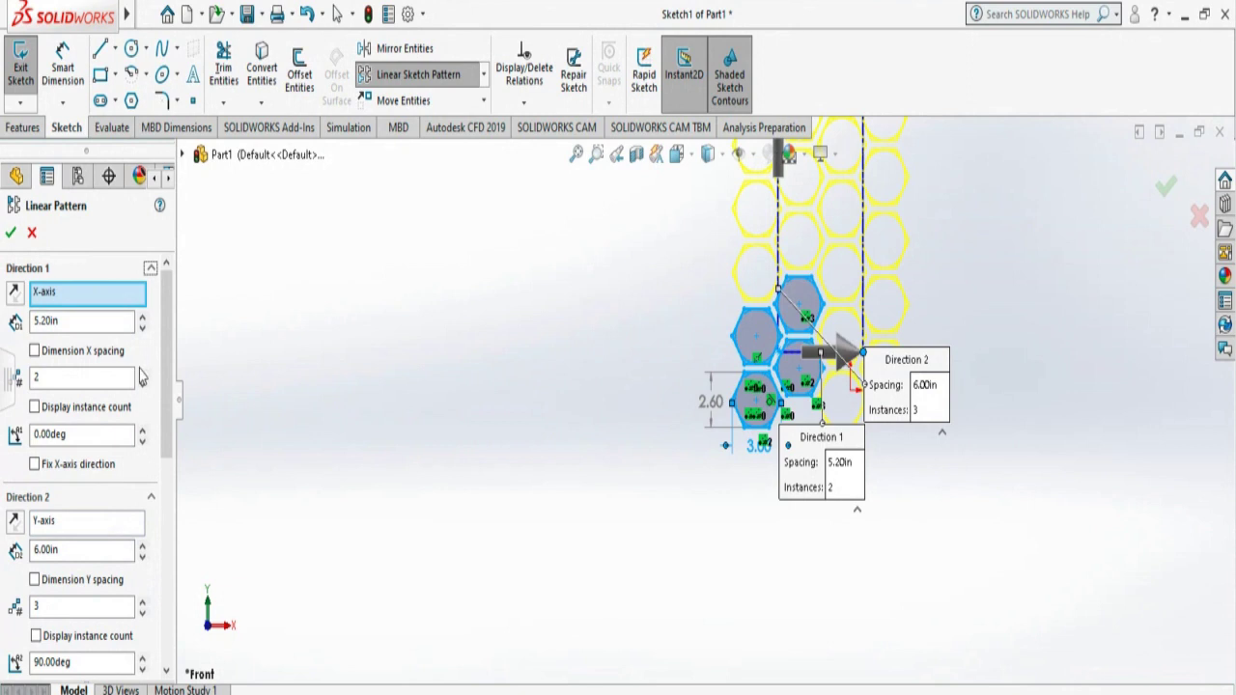
pyautogui.click(142, 373)
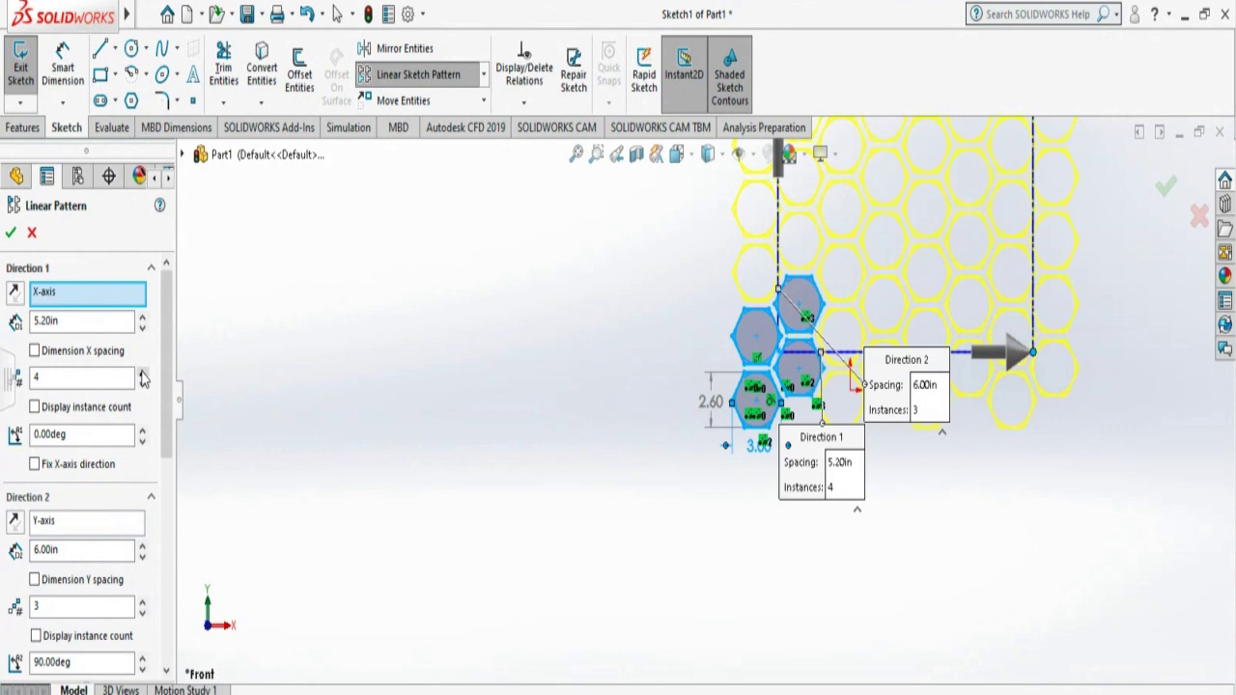
pyautogui.click(142, 375)
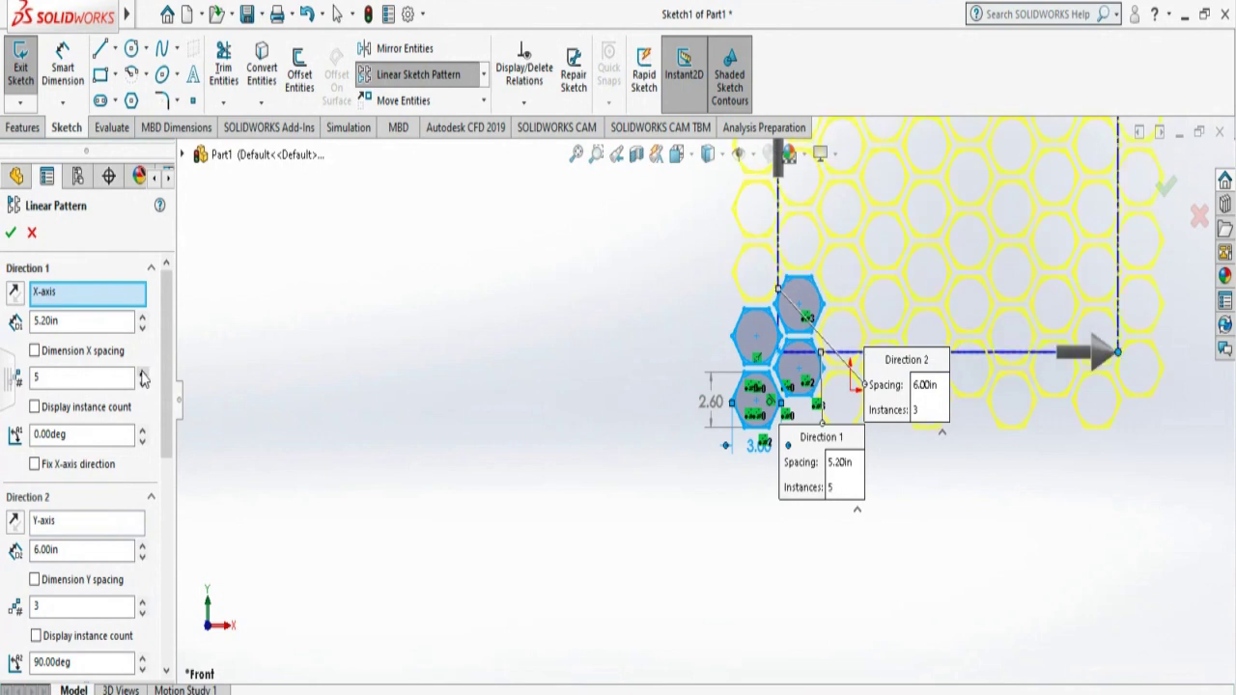
pyautogui.click(142, 601)
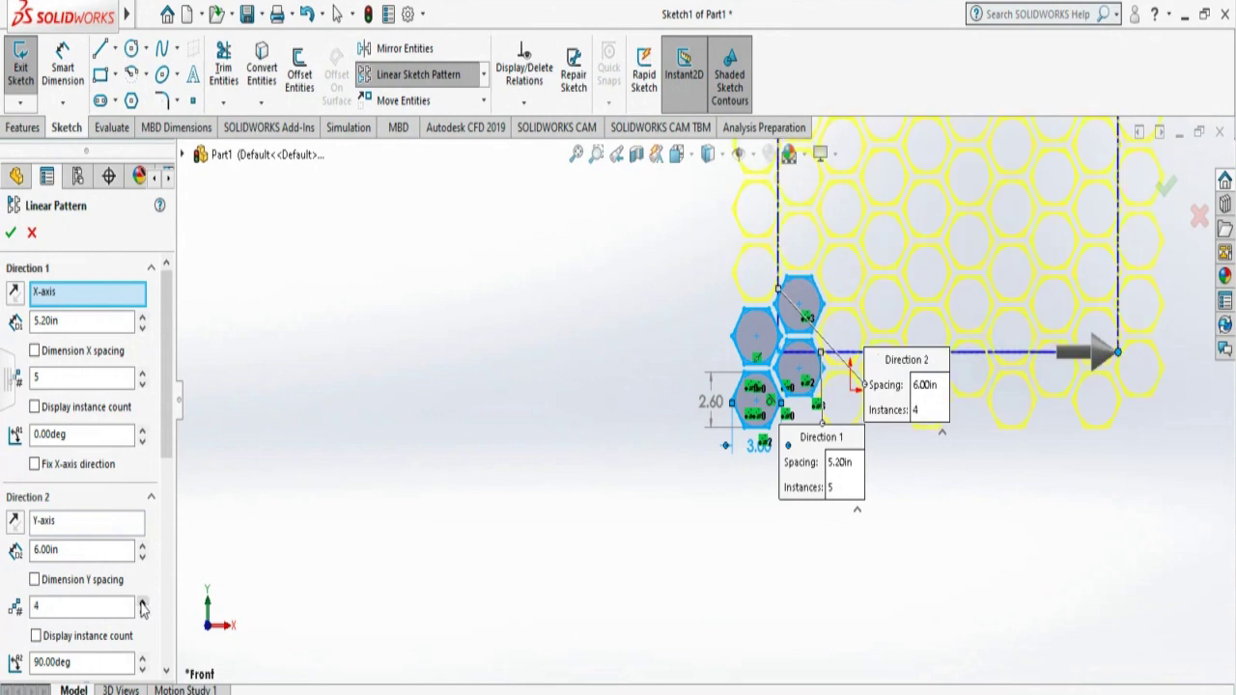
pyautogui.click(142, 602)
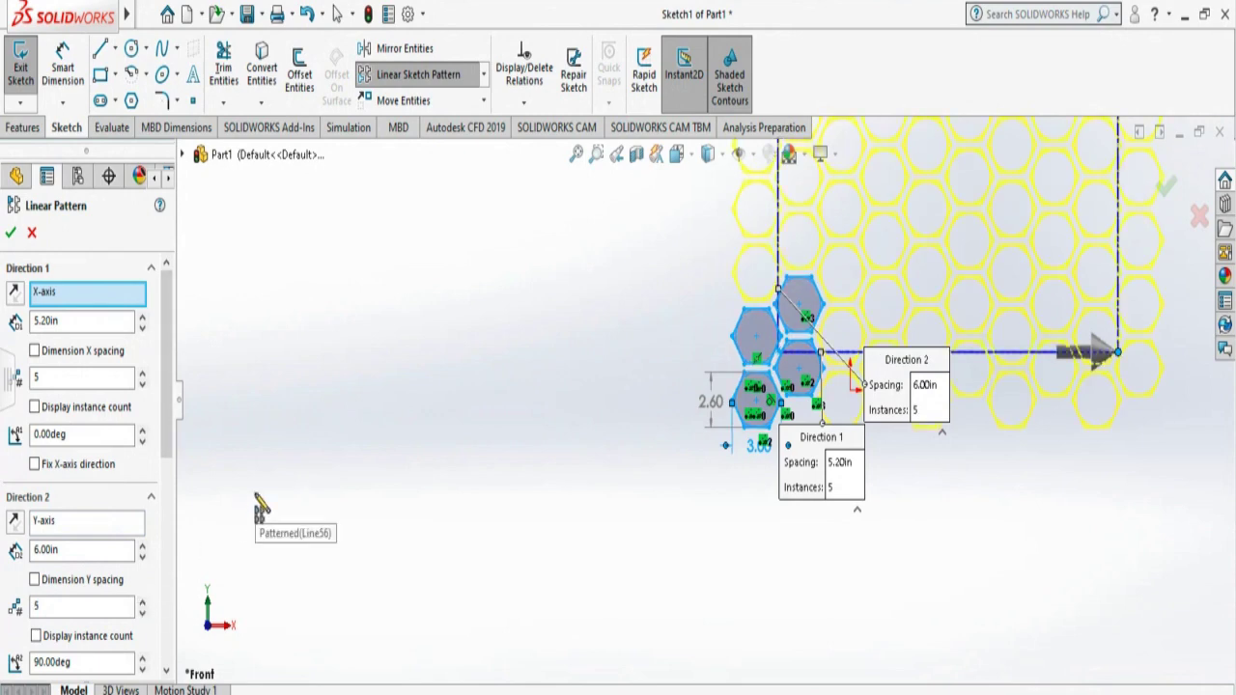
pyautogui.scroll(-2, 261, 507)
pyautogui.scroll(4, 269, 506)
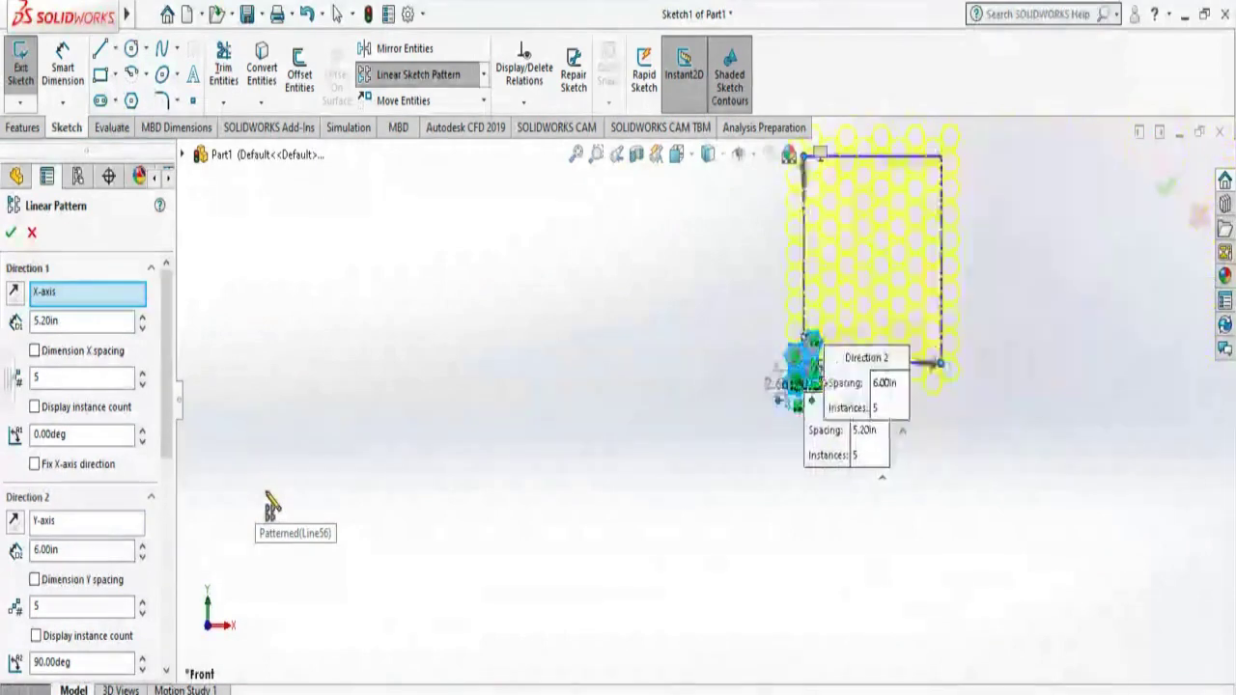
pyautogui.scroll(2, 271, 504)
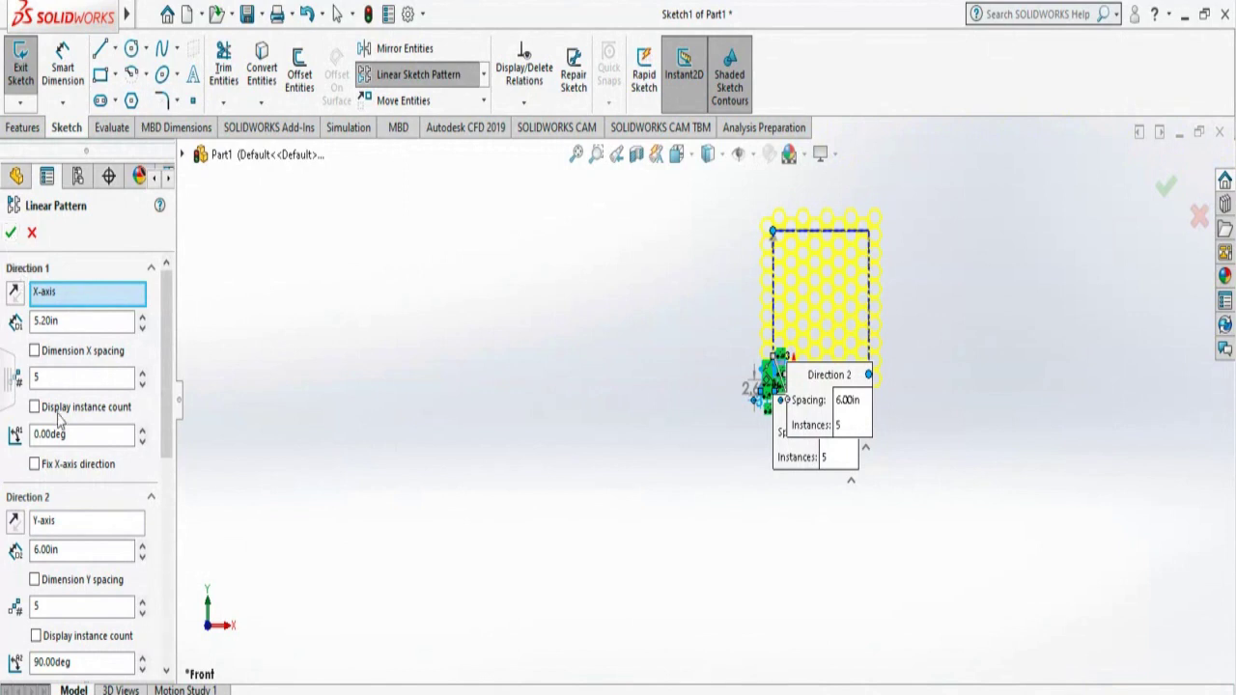
pyautogui.click(11, 234)
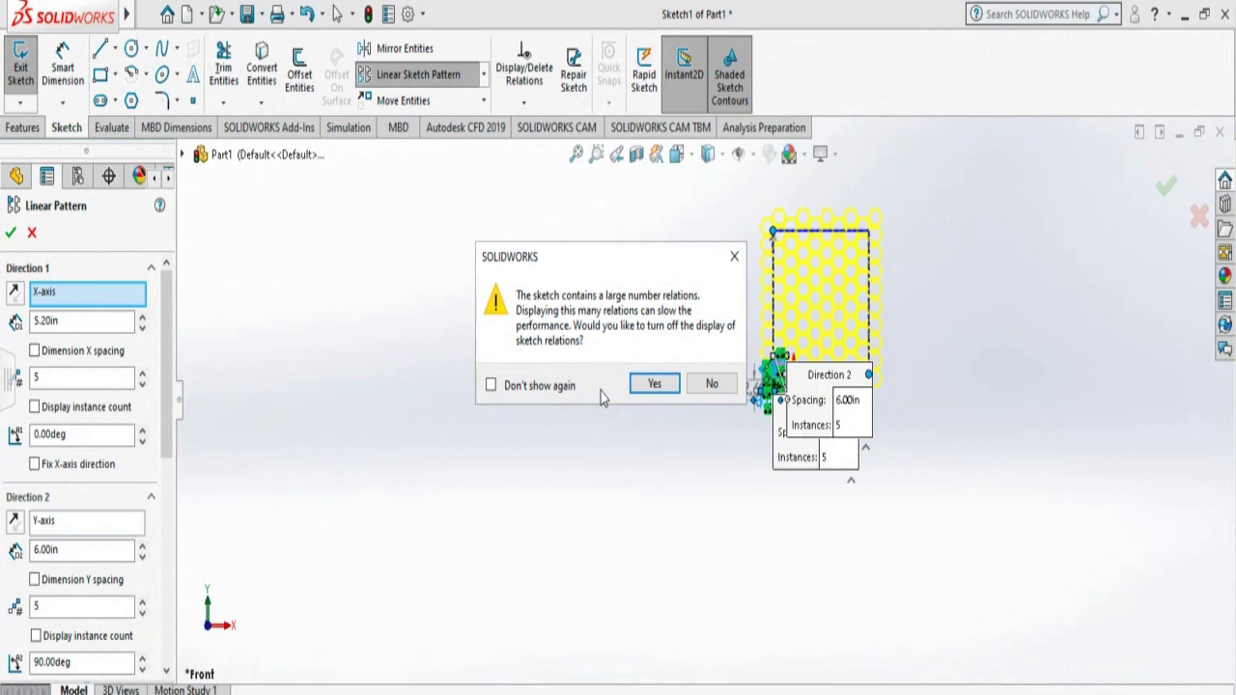
pyautogui.click(651, 385)
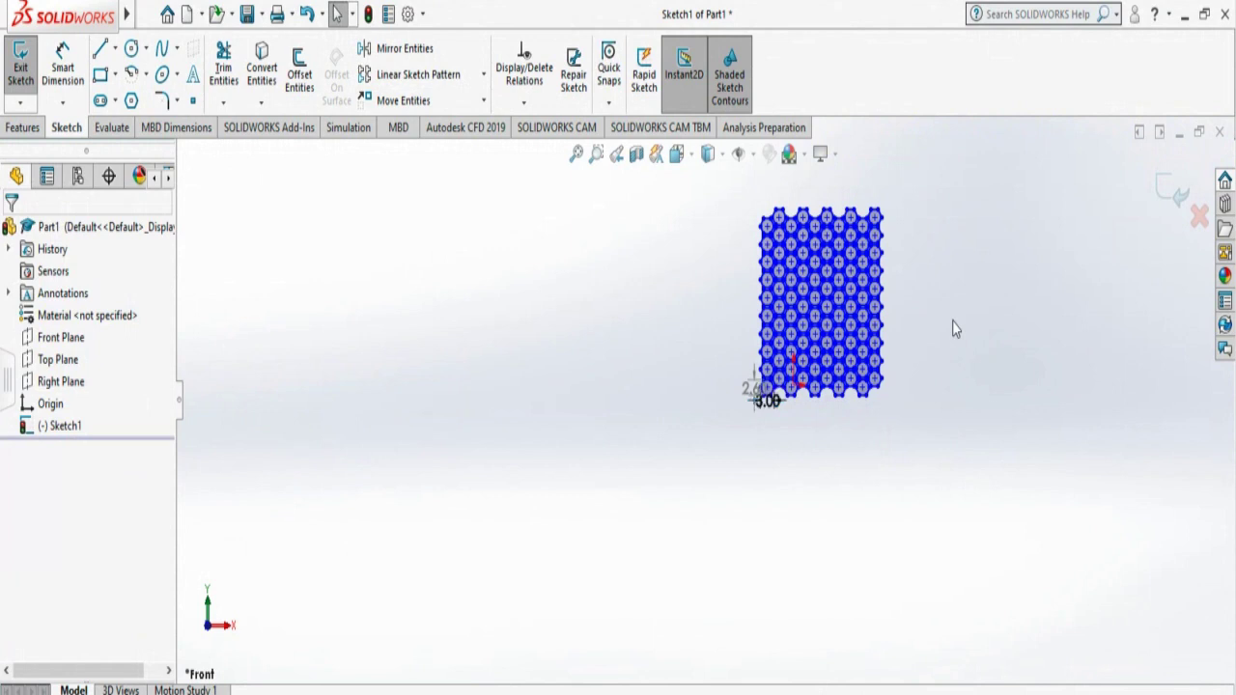
# Step: Draw a corner rectangle between two hexagon vertices, inset inside the honeycomb's outer ring
pyautogui.press('f')
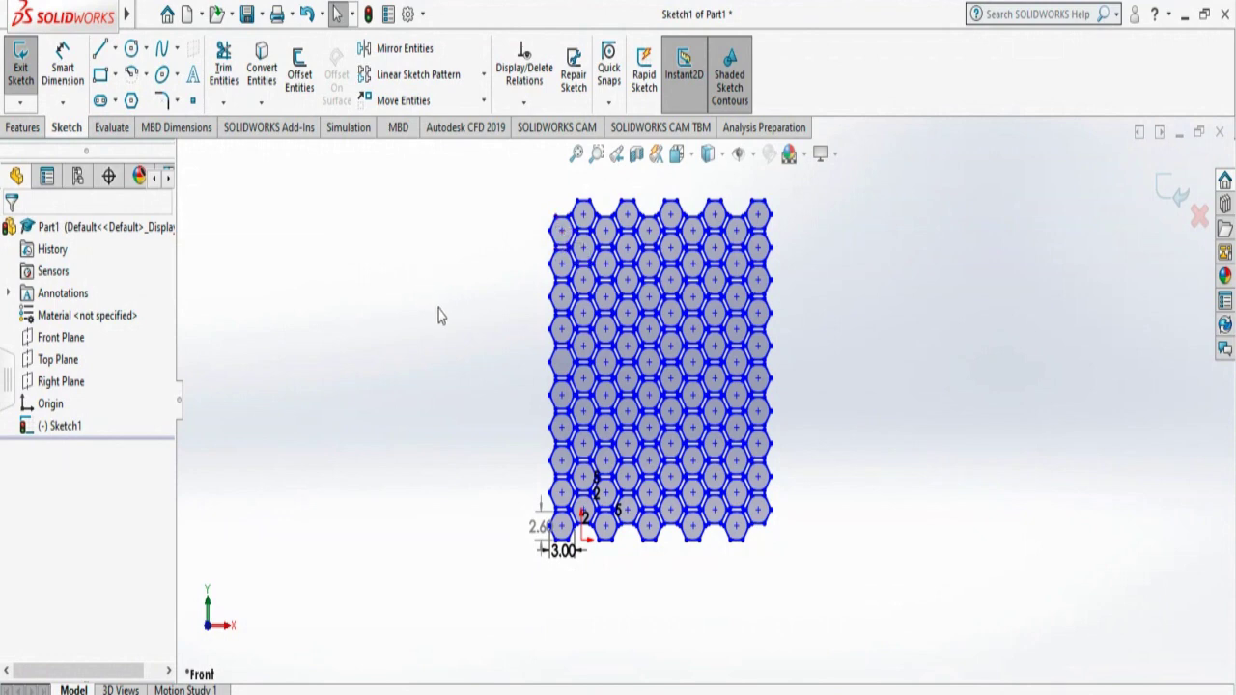
pyautogui.click(101, 75)
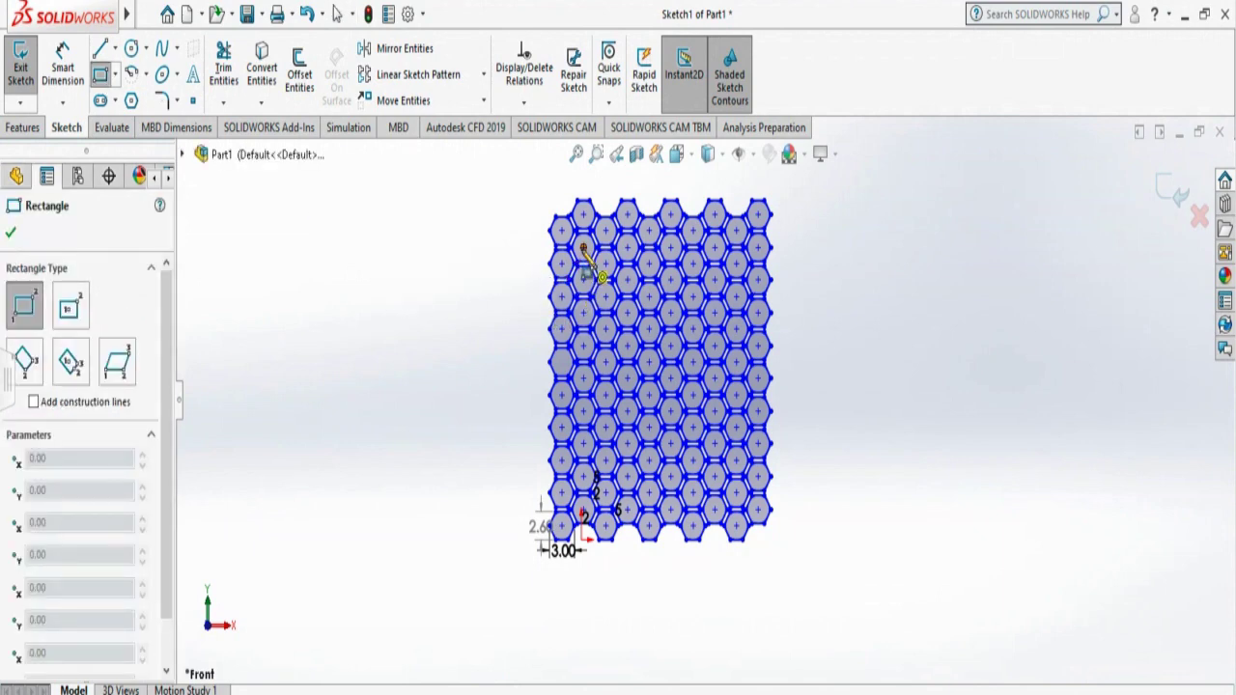
pyautogui.click(582, 248)
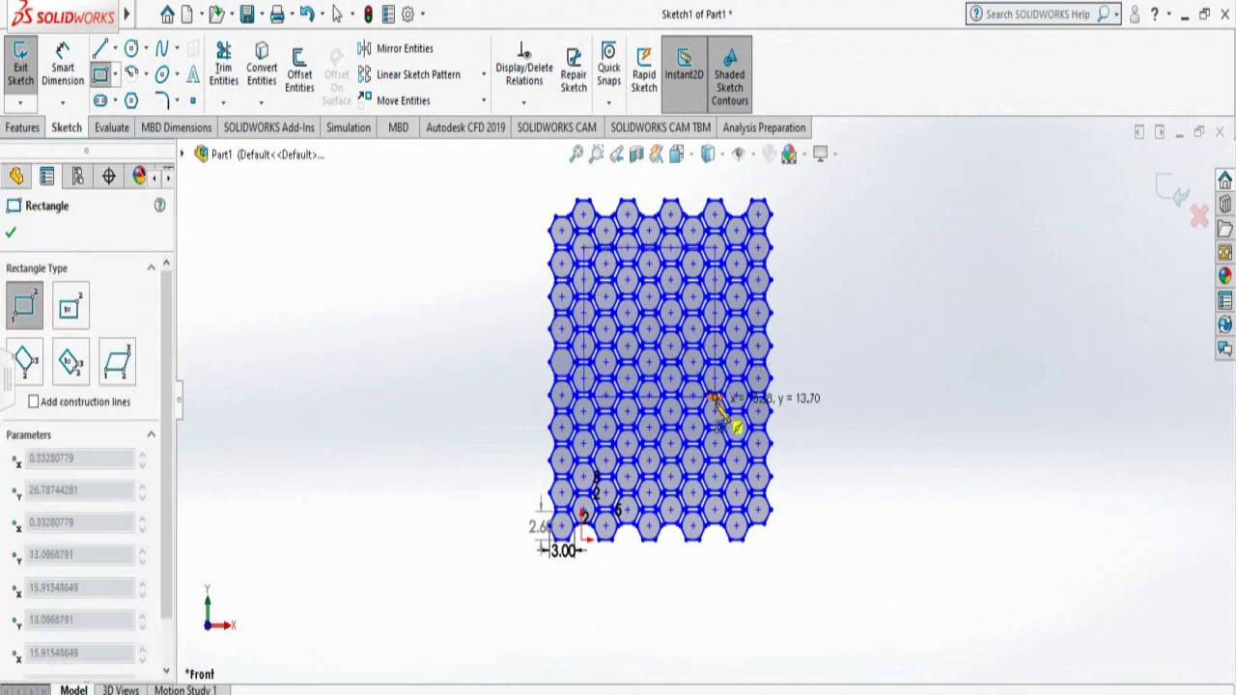
pyautogui.click(737, 493)
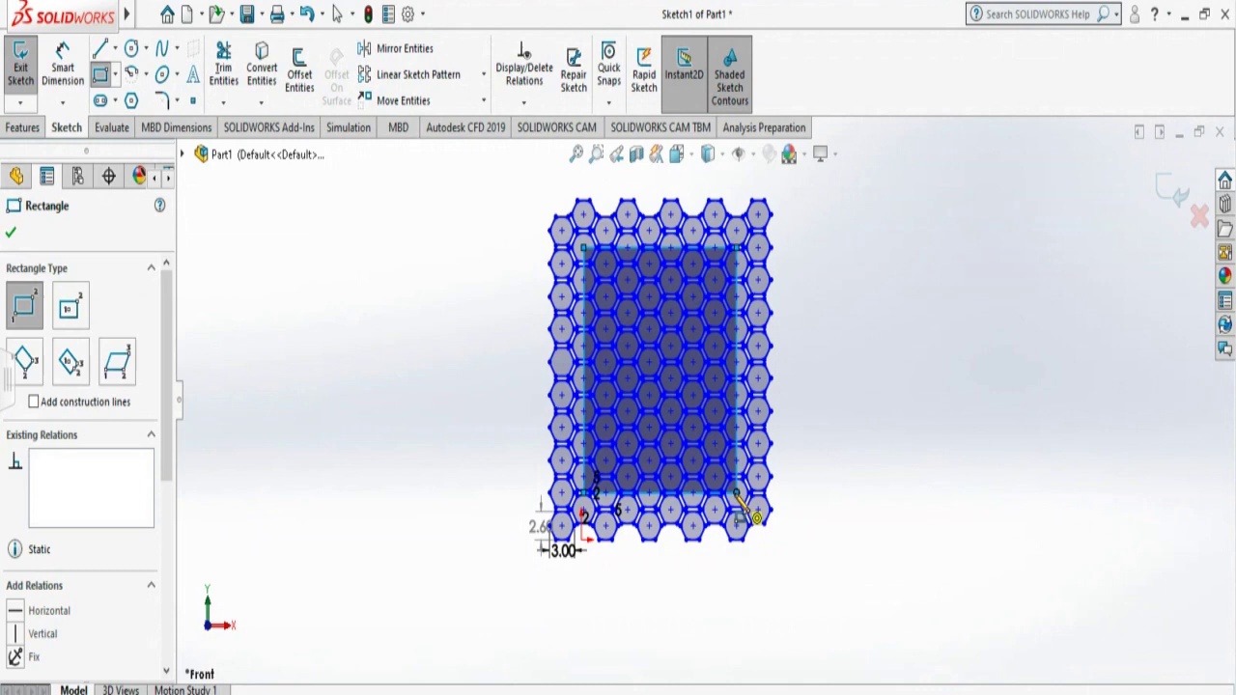
pyautogui.press('Escape')
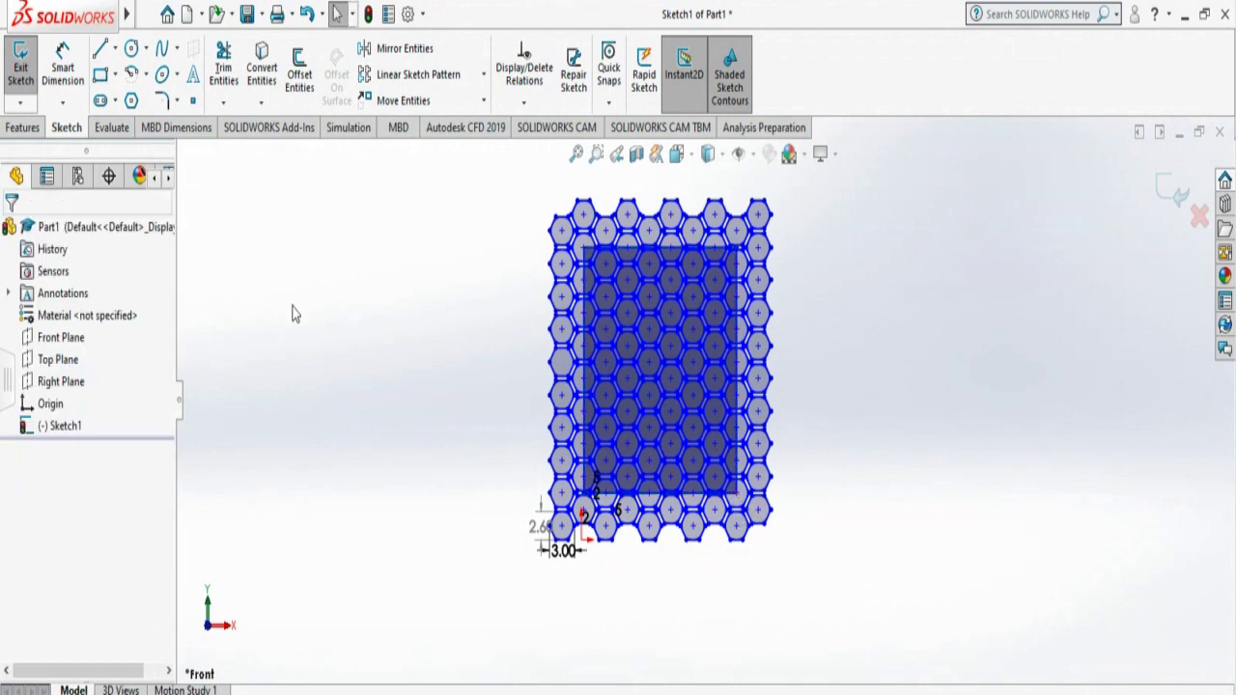
# Step: Extrude only the hexagon web contour inside the rectangle, Blind 1.00in, creating Boss-Extrude5
pyautogui.click(24, 127)
pyautogui.click(27, 83)
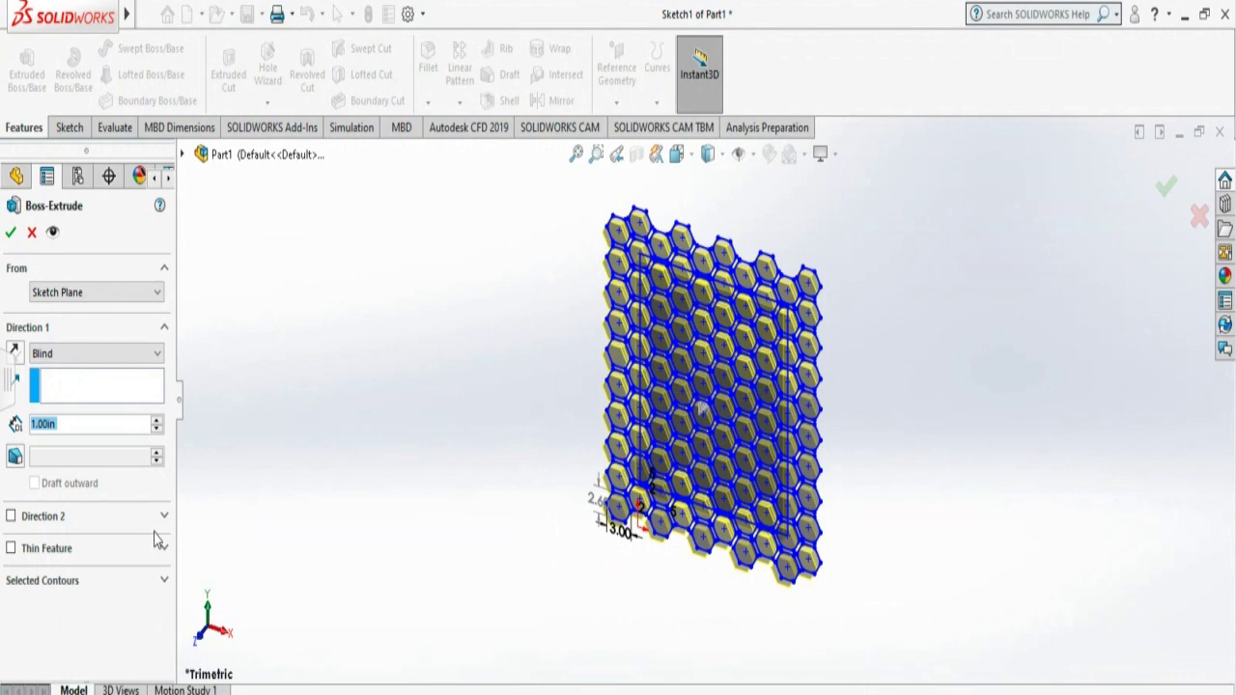
pyautogui.click(163, 583)
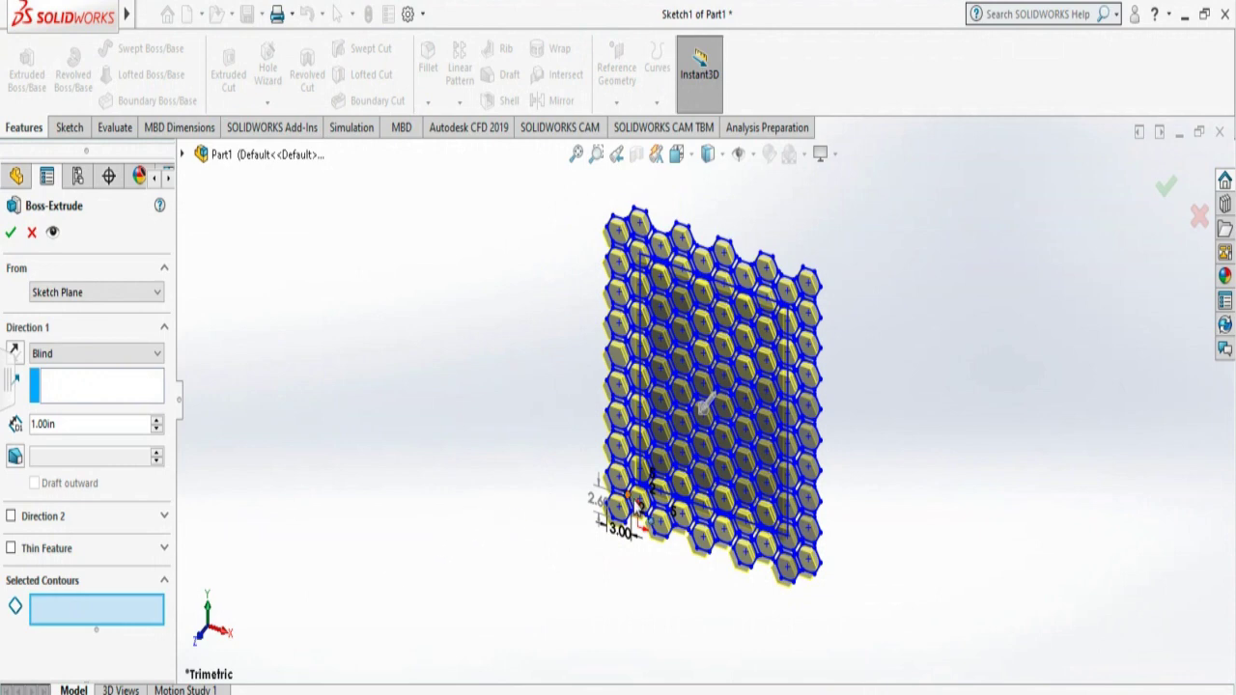
pyautogui.scroll(-6, 705, 407)
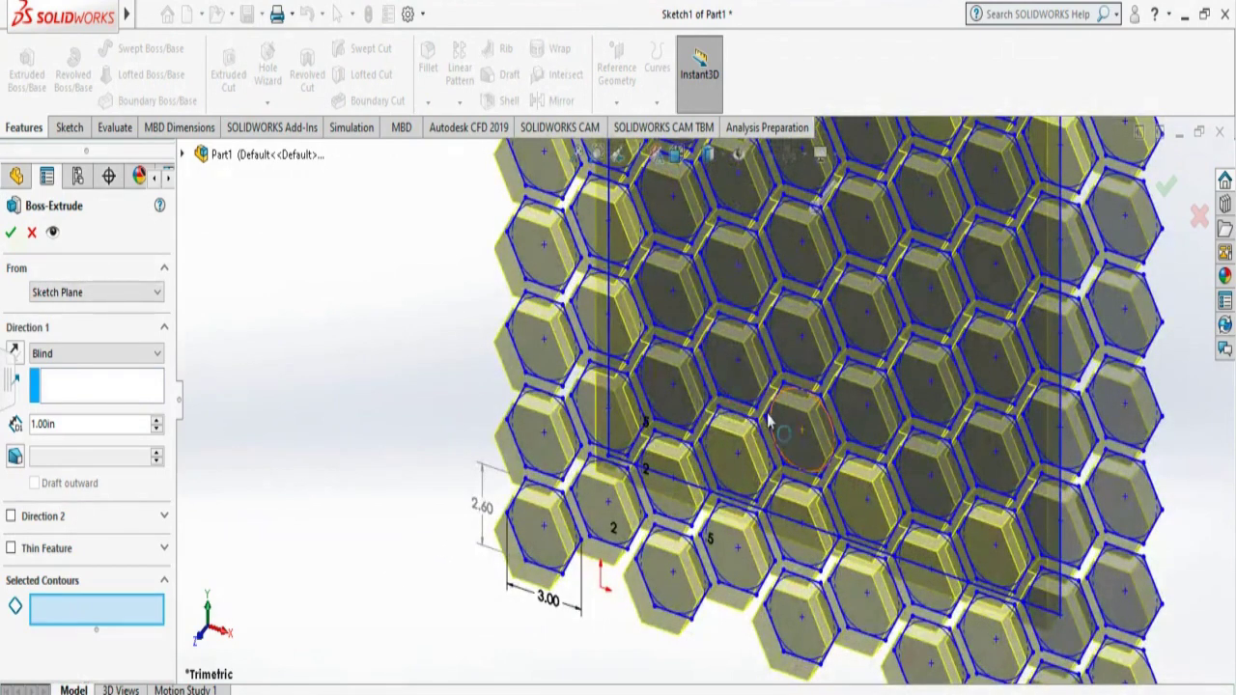
pyautogui.scroll(-4, 769, 417)
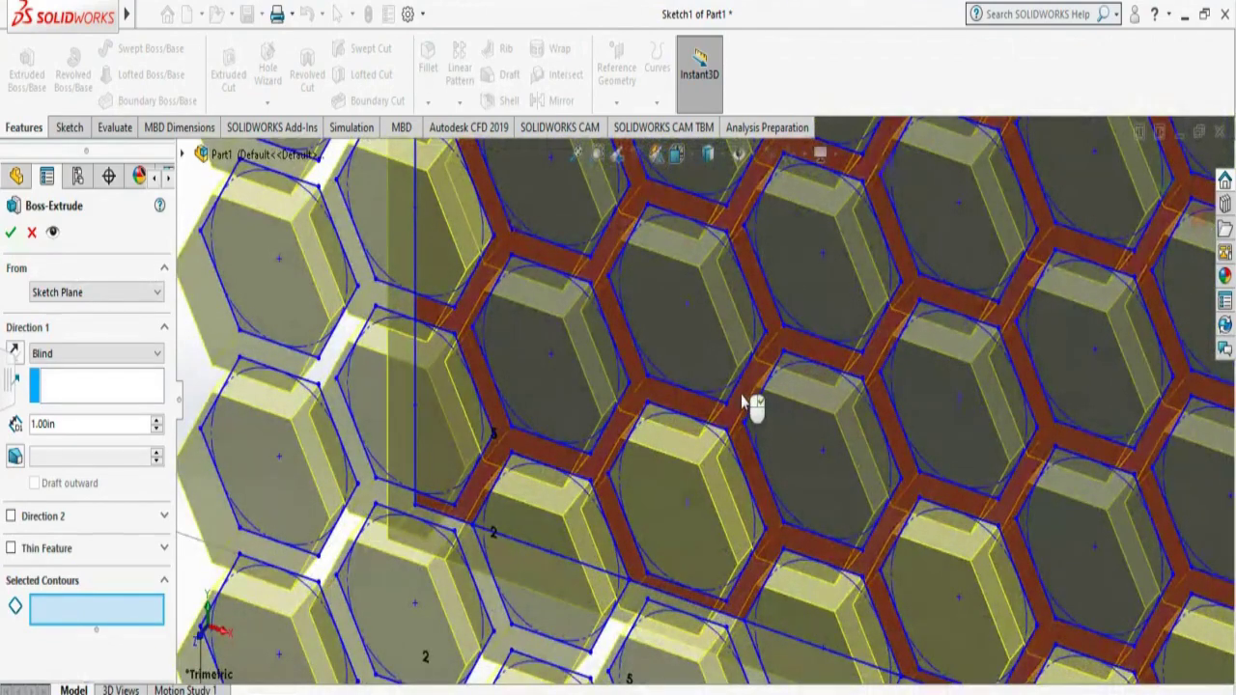
pyautogui.click(743, 398)
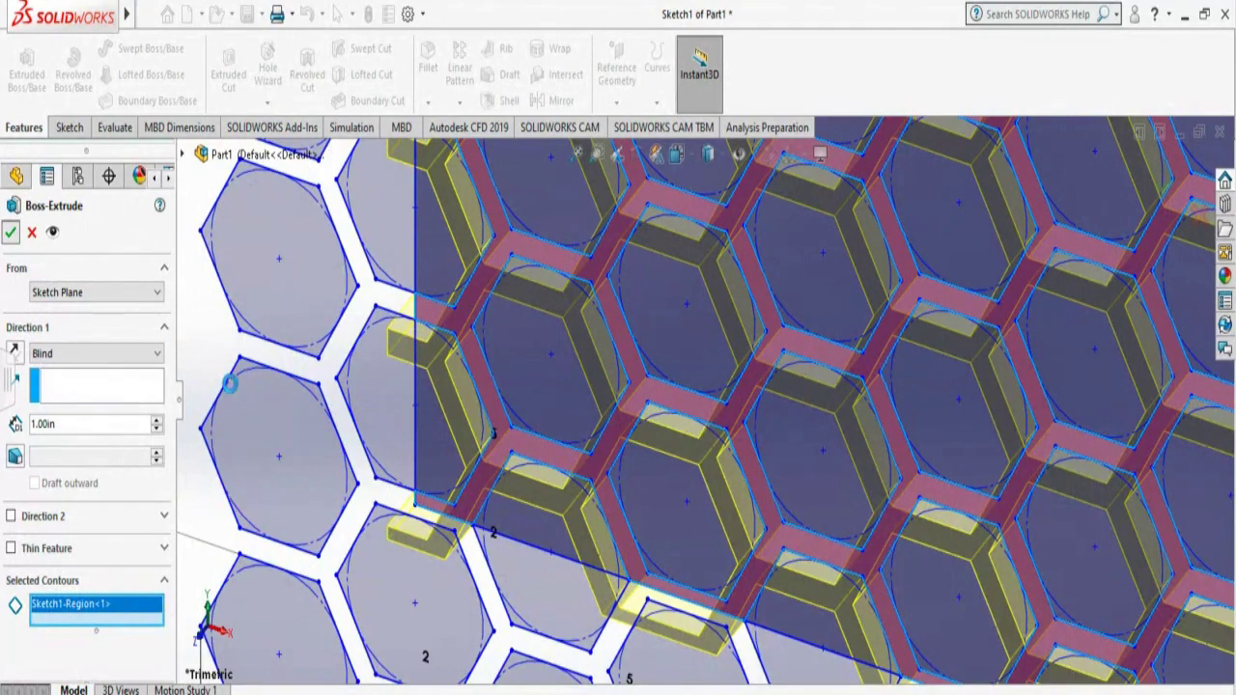
pyautogui.press('Return')
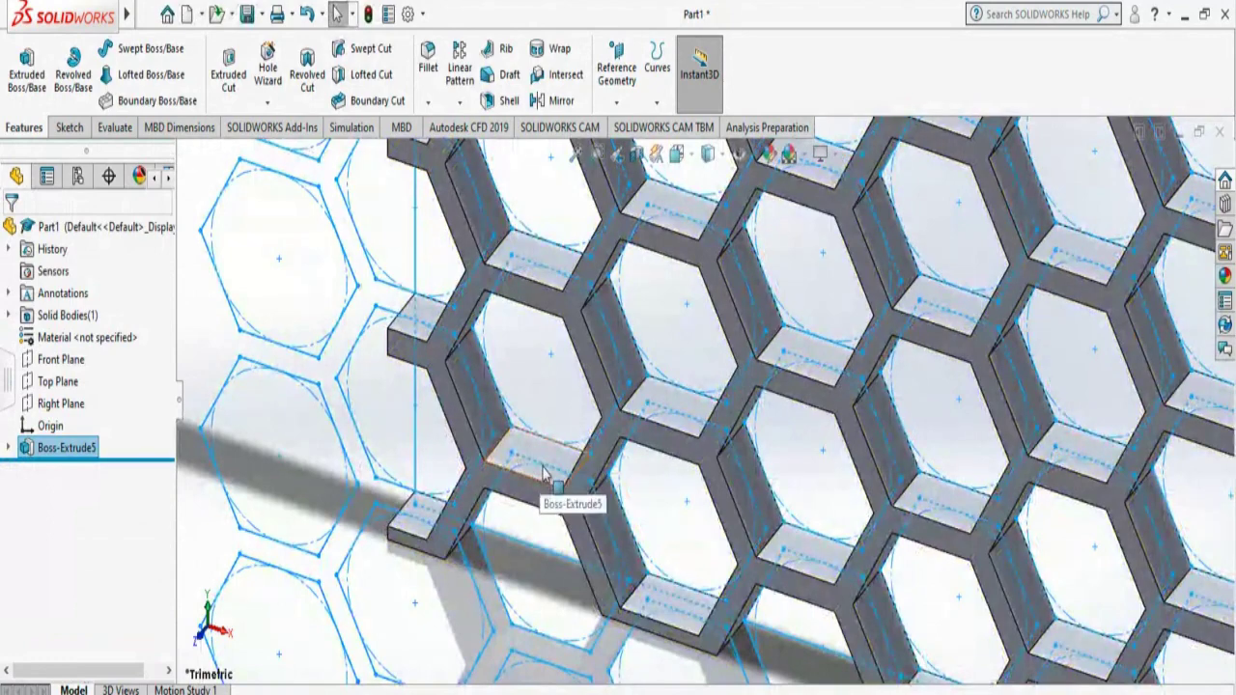
pyautogui.press('f')
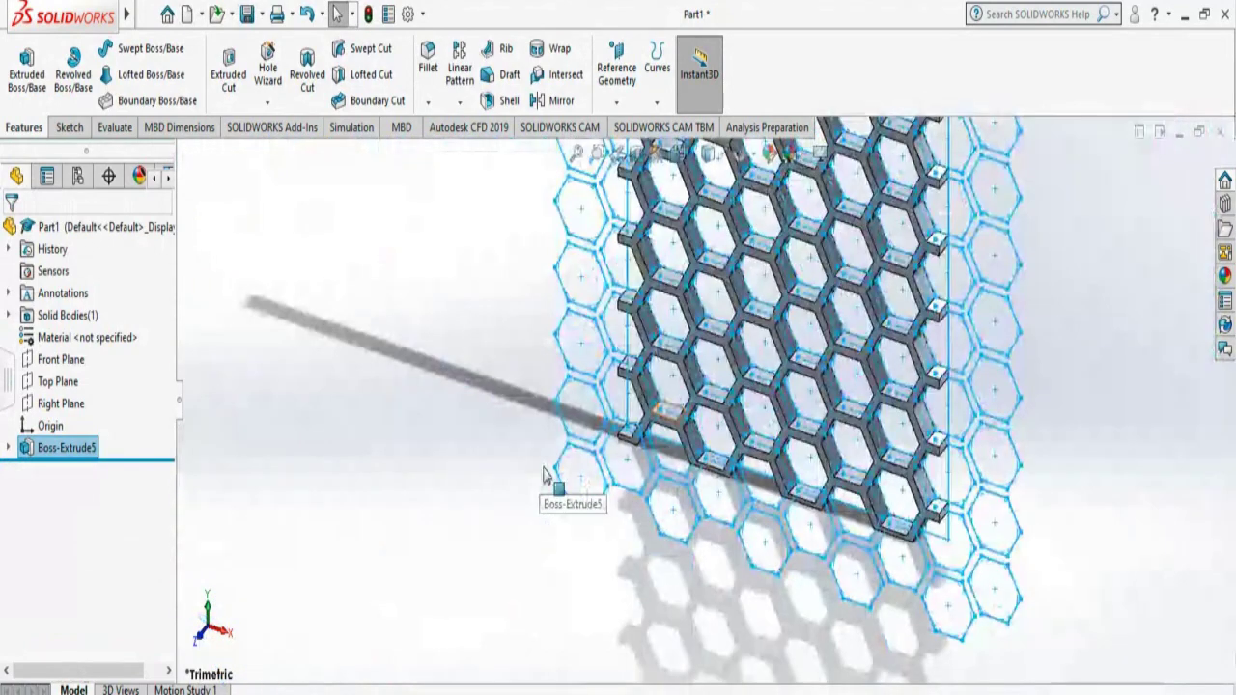